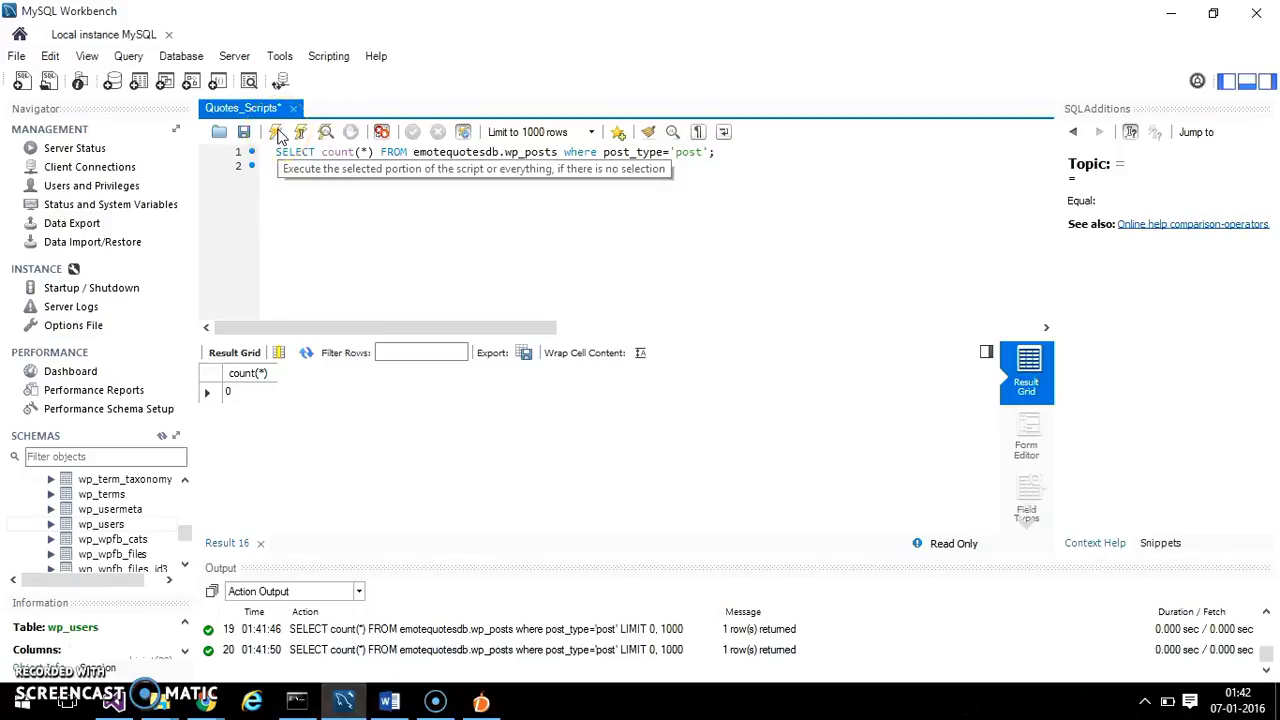
# Run the query that counts the records of type post in emotequotesdb.wp_posts.
pyautogui.click(278, 137)
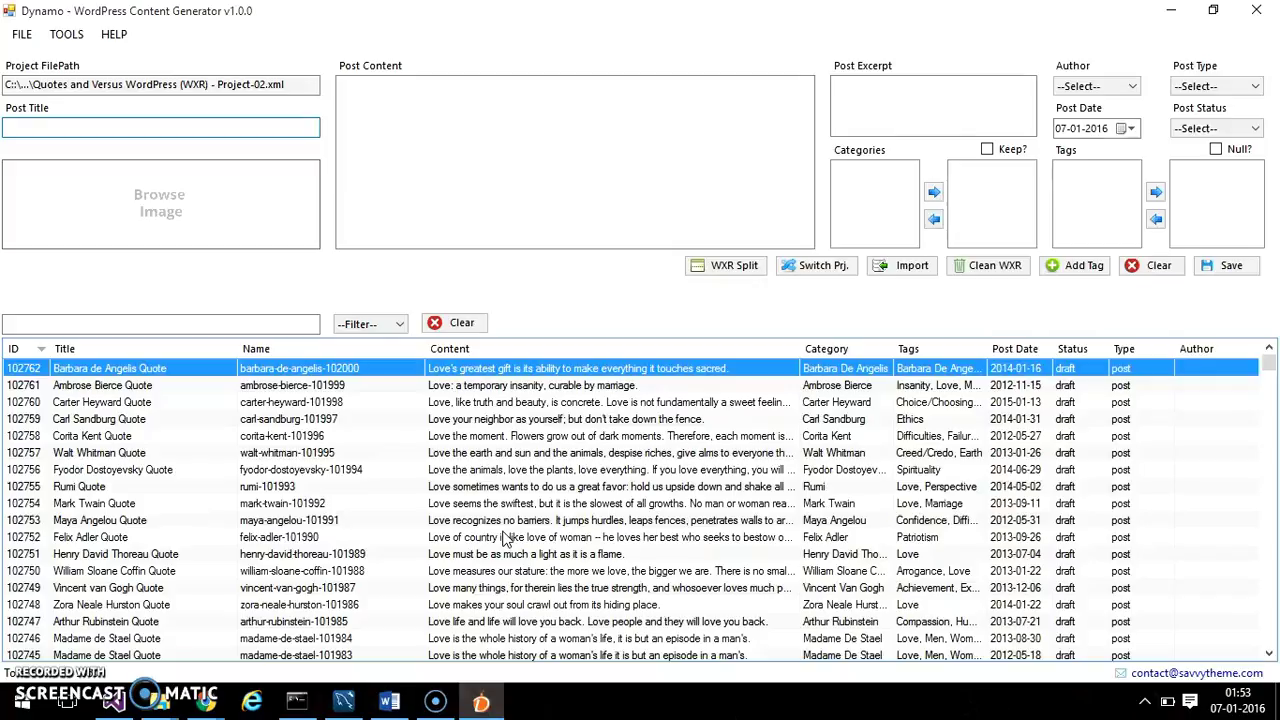
# Look at the recent projects available in Dynamo, including Quotes and Versus WordPress (WXR) - Project-01.xml.
pyautogui.click(21, 36)
pyautogui.moveTo(36, 76)
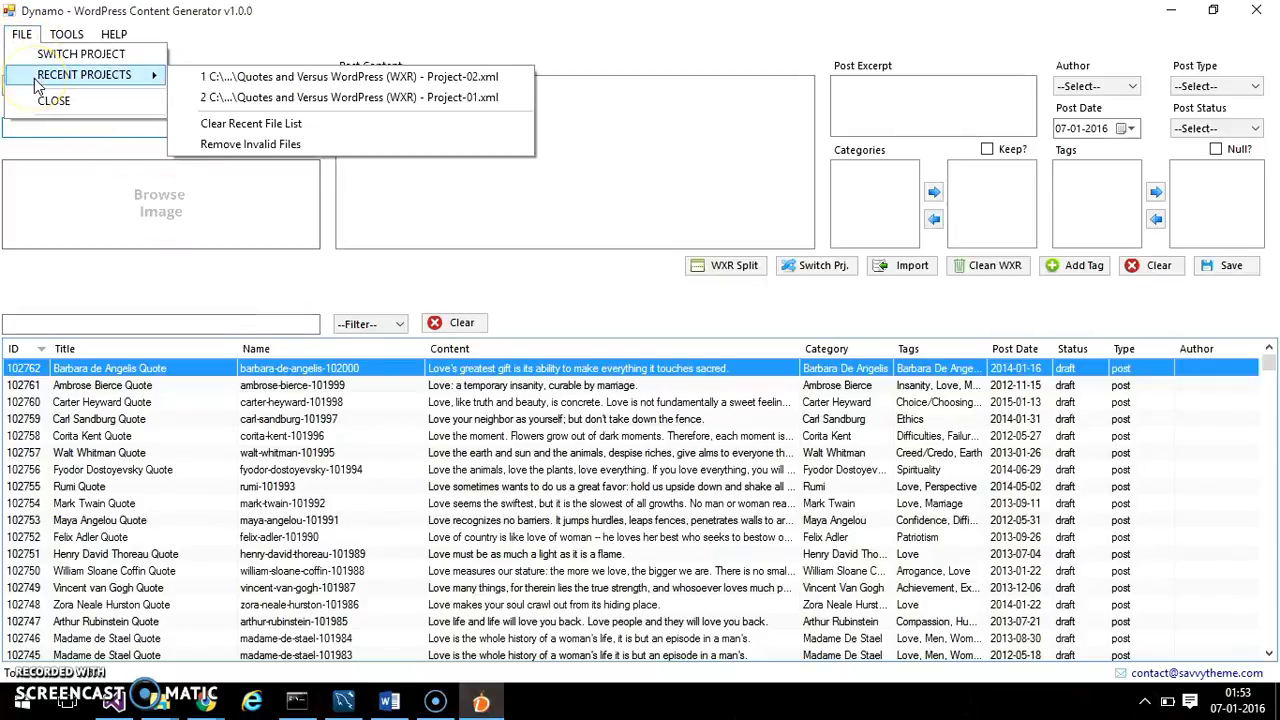
pyautogui.click(247, 98)
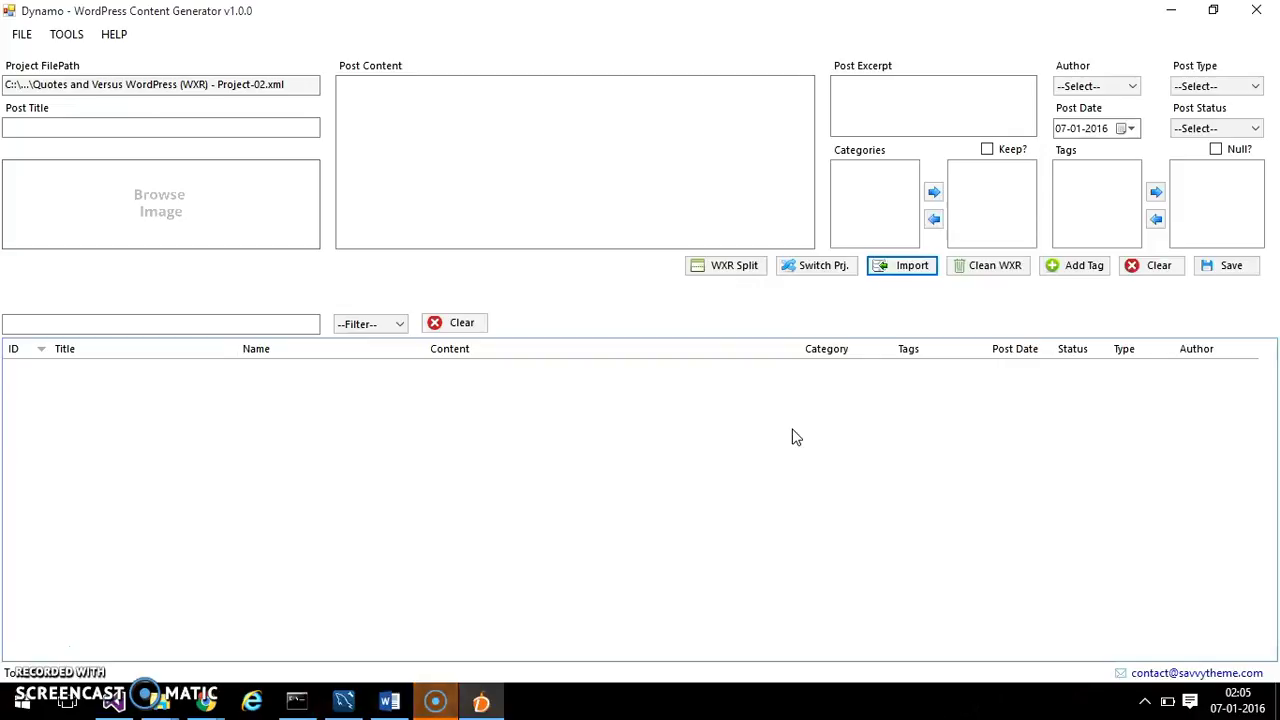
# Load the Excel file Quotes and Versus WordPress Excel - Project-02 for import into the project.
pyautogui.click(909, 270)
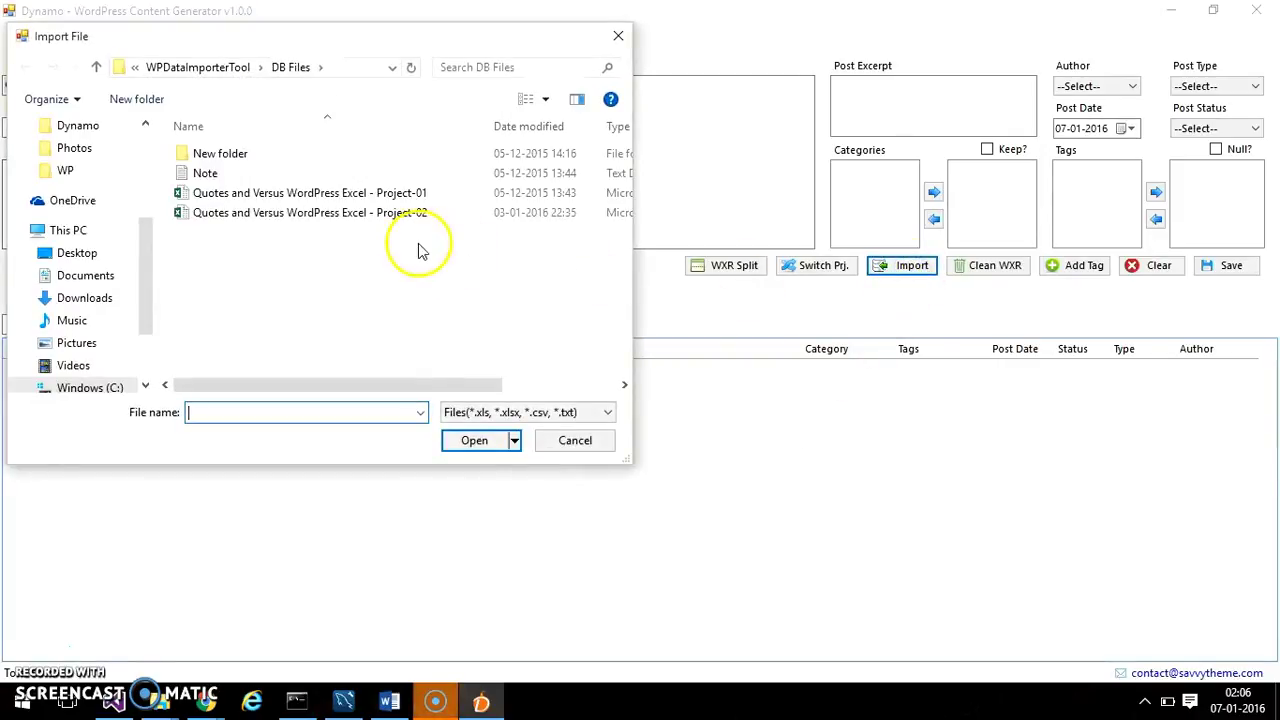
pyautogui.click(340, 215)
pyautogui.click(466, 444)
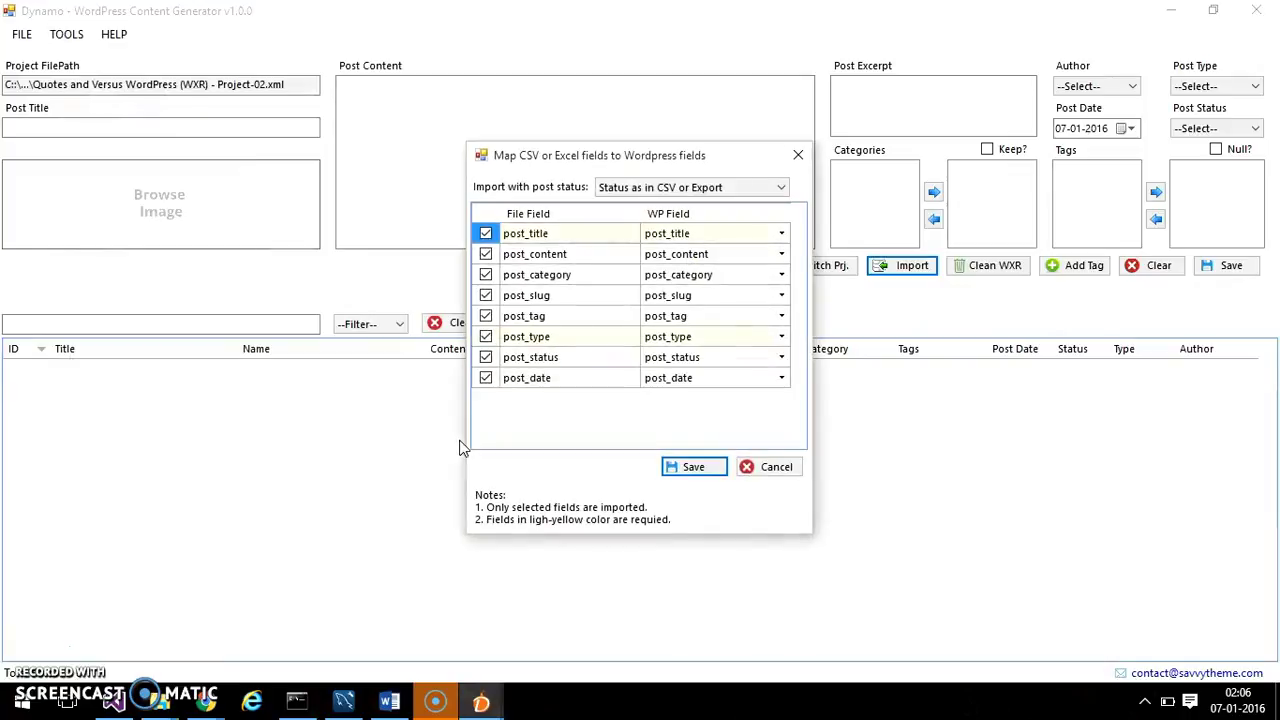
# Review the field mapping, keep all eight file fields from post_title to post_date selected, and save it to import the records.
pyautogui.click(549, 220)
pyautogui.click(668, 220)
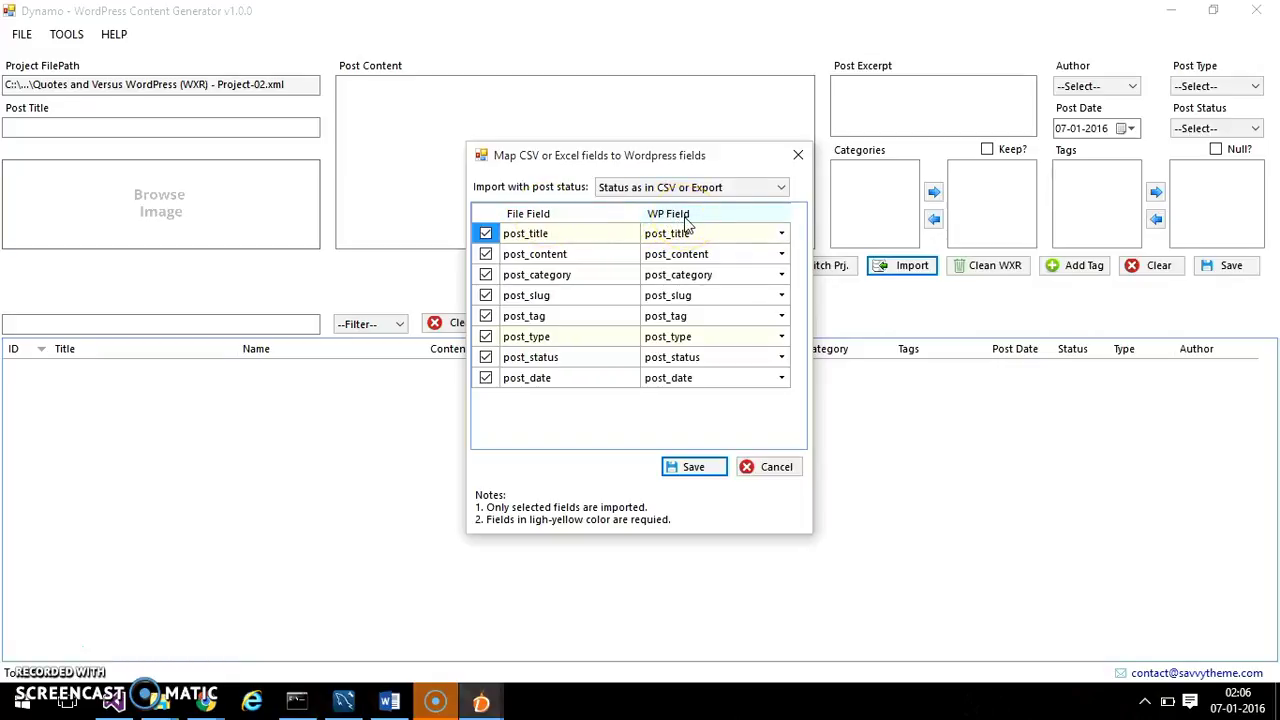
pyautogui.click(689, 472)
pyautogui.click(434, 700)
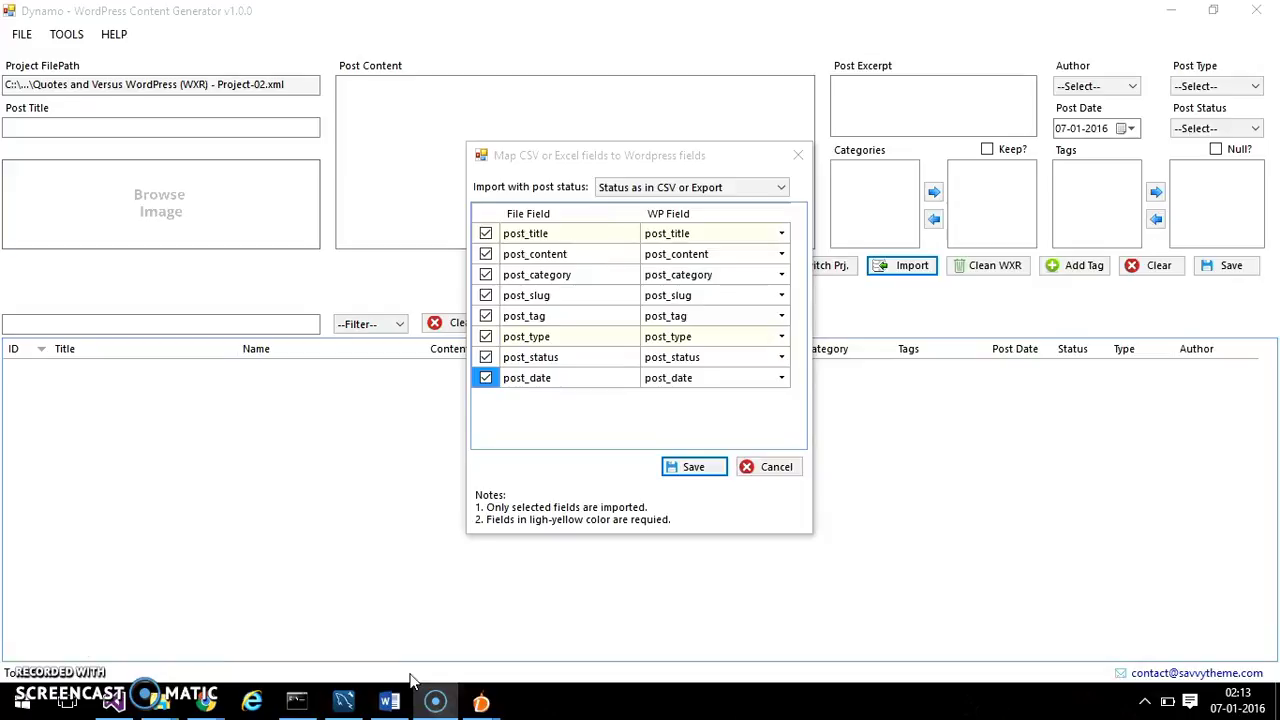
pyautogui.click(485, 377)
pyautogui.click(485, 357)
pyautogui.click(485, 377)
pyautogui.click(485, 357)
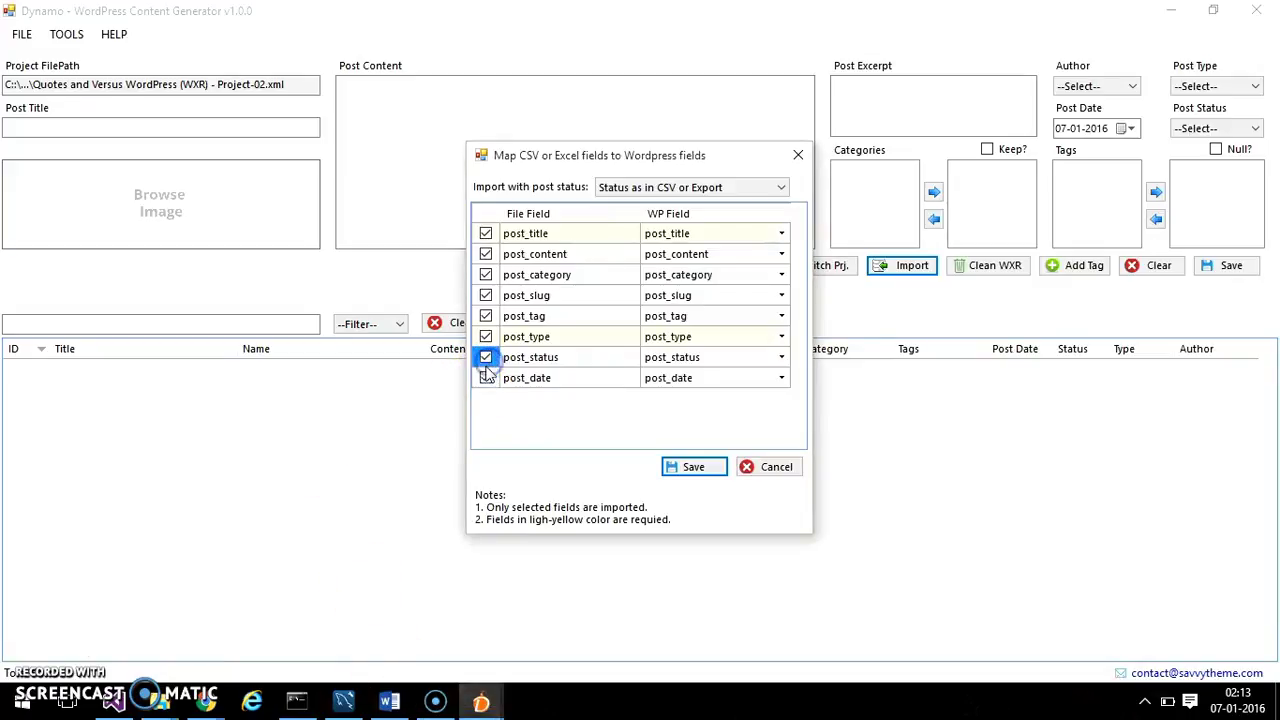
pyautogui.click(679, 470)
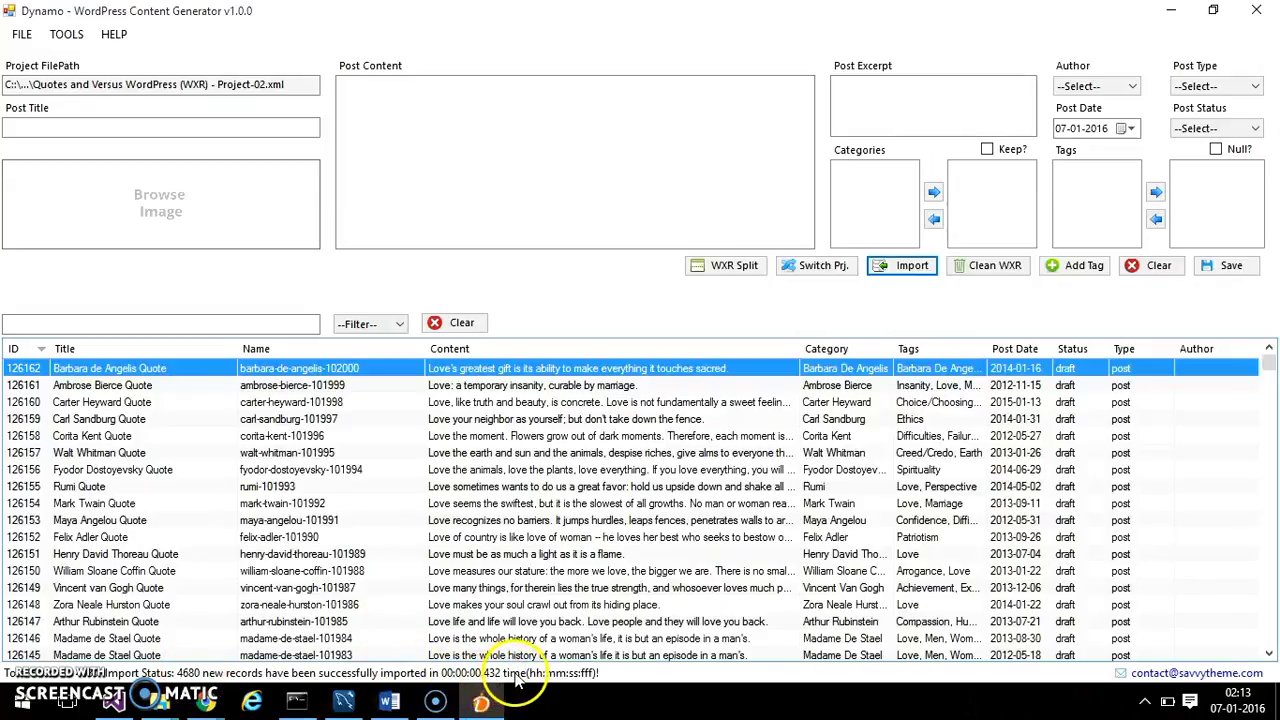
pyautogui.click(437, 703)
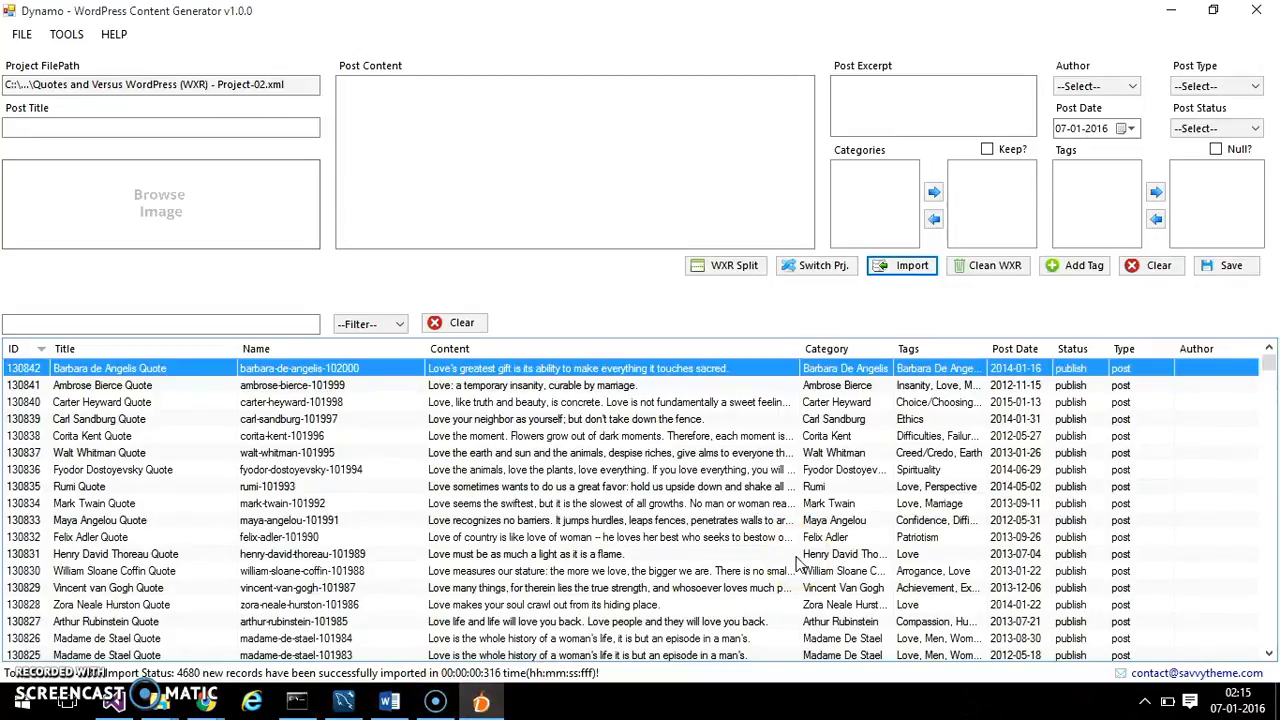
# Switch to the MineQuotes.com WordPress dashboard in Chrome and open the WordPress importer.
pyautogui.click(205, 703)
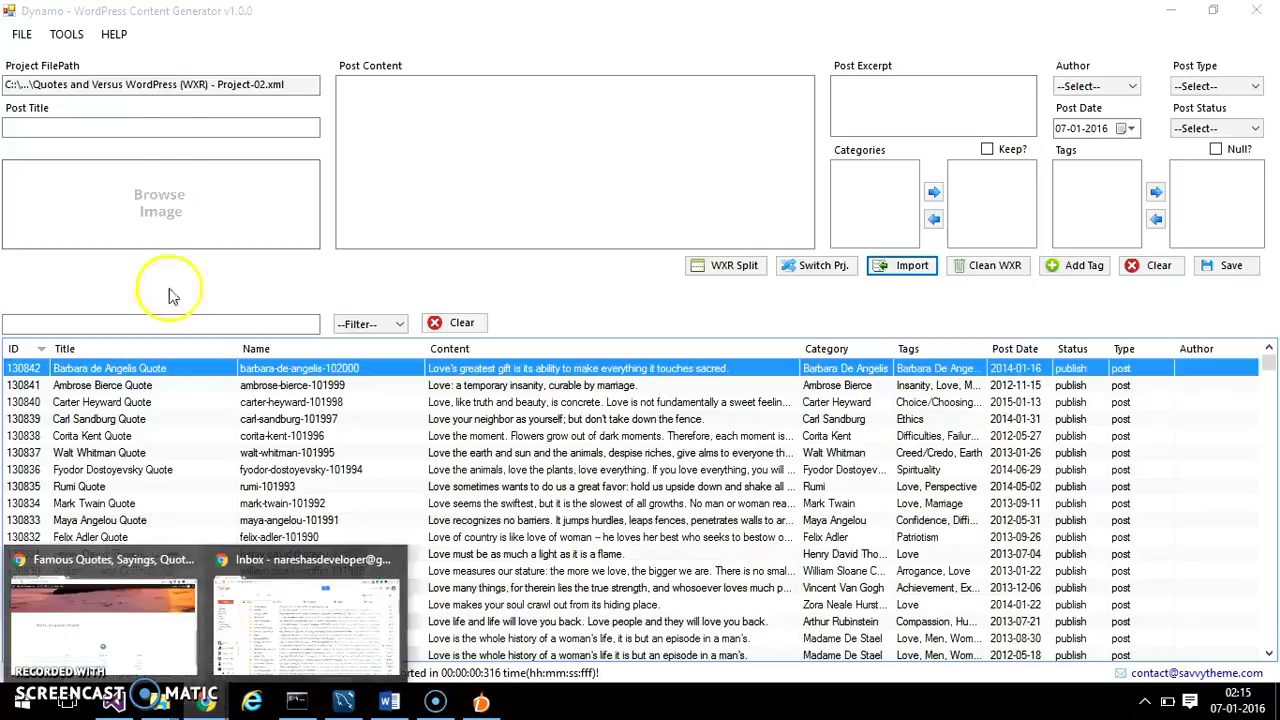
pyautogui.click(128, 618)
pyautogui.click(130, 11)
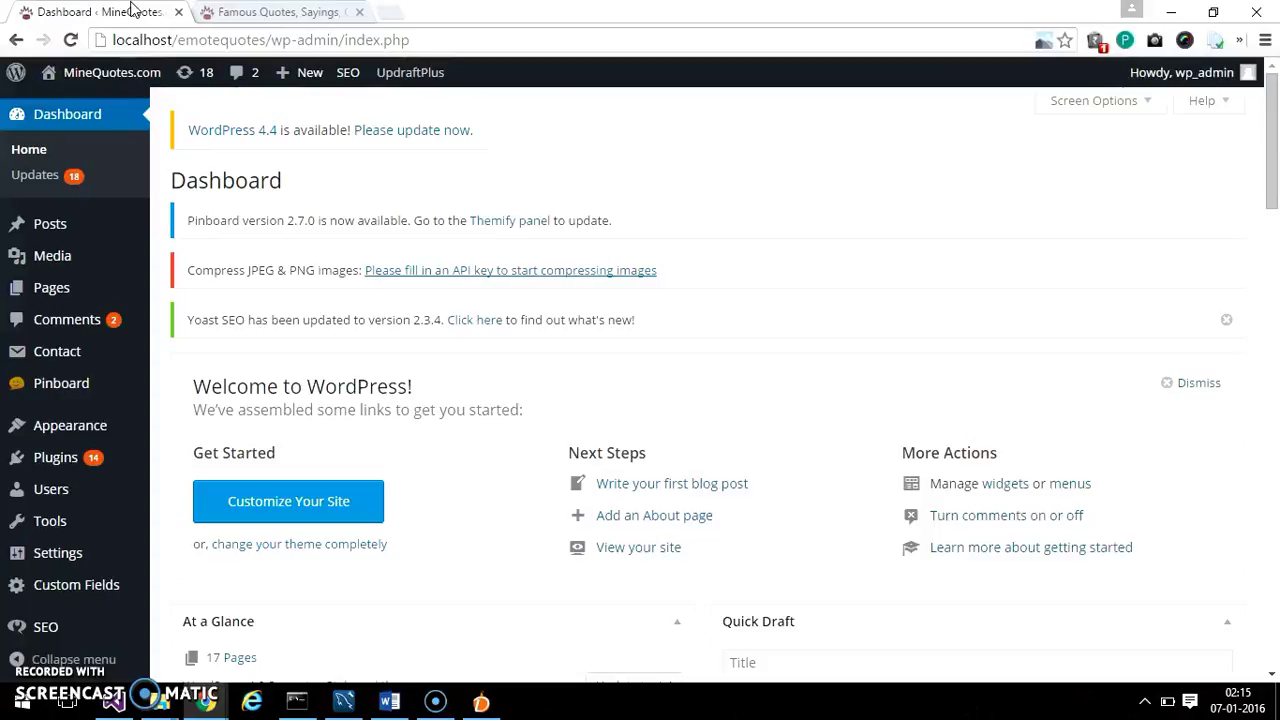
pyautogui.moveTo(42, 525)
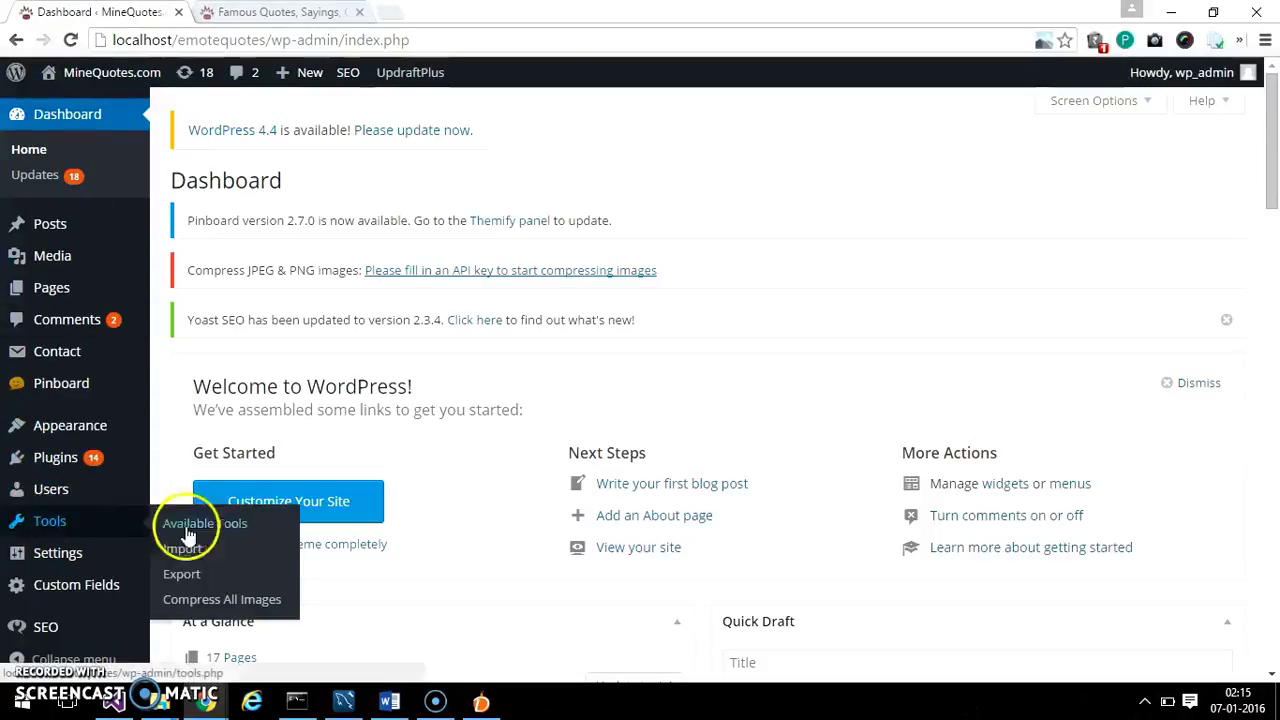
pyautogui.click(188, 552)
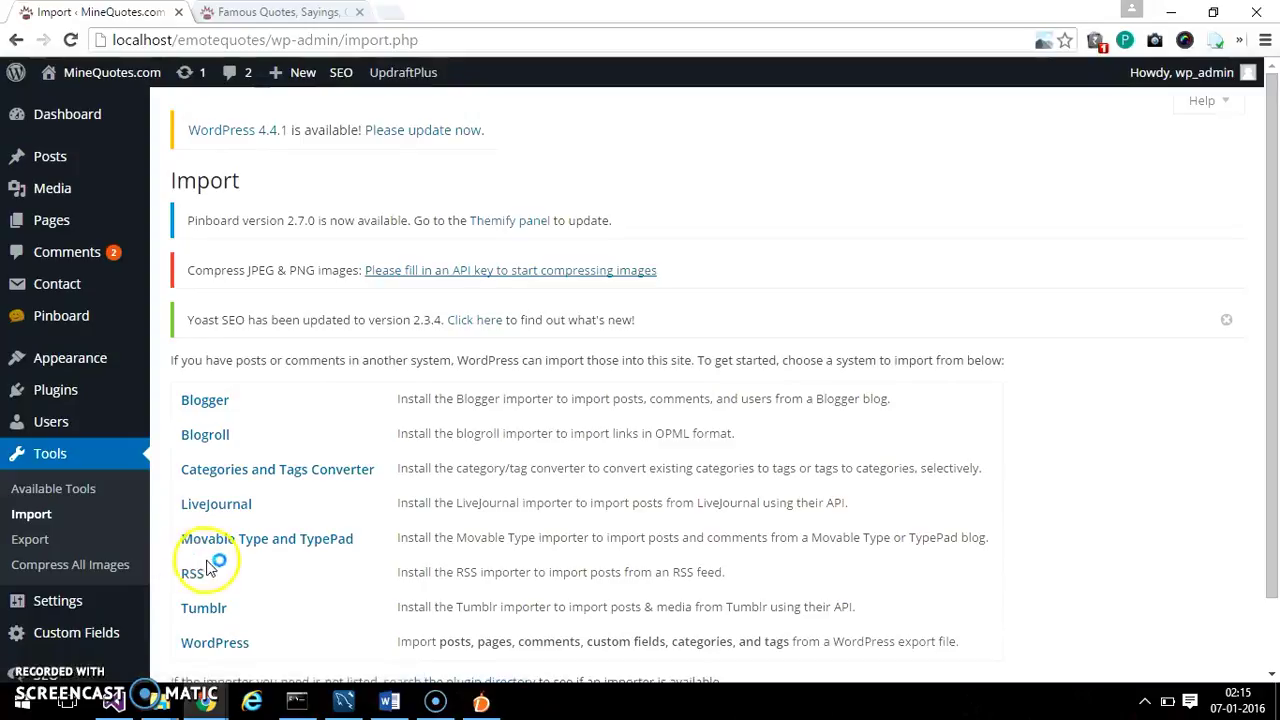
pyautogui.scroll(-1, 205, 560)
pyautogui.click(217, 563)
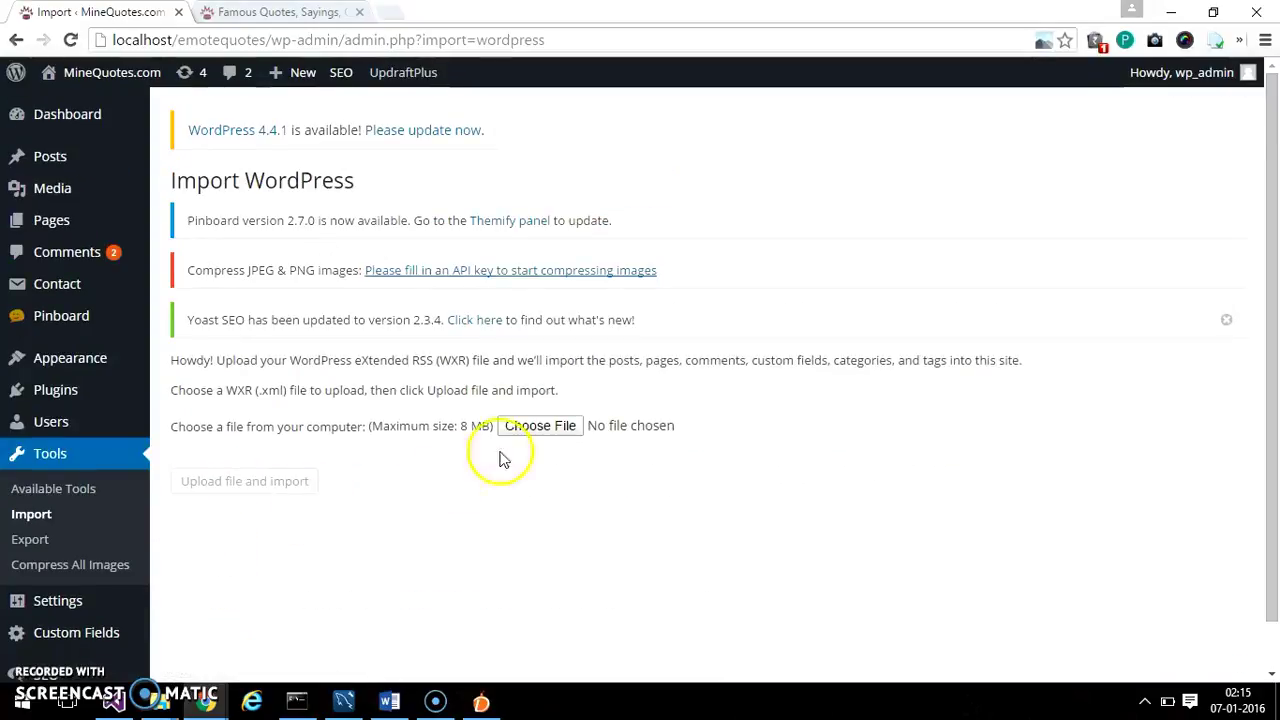
# Start choosing the import file and copy the path of the WPDataImporterTool\DB Files folder from File Explorer.
pyautogui.click(548, 434)
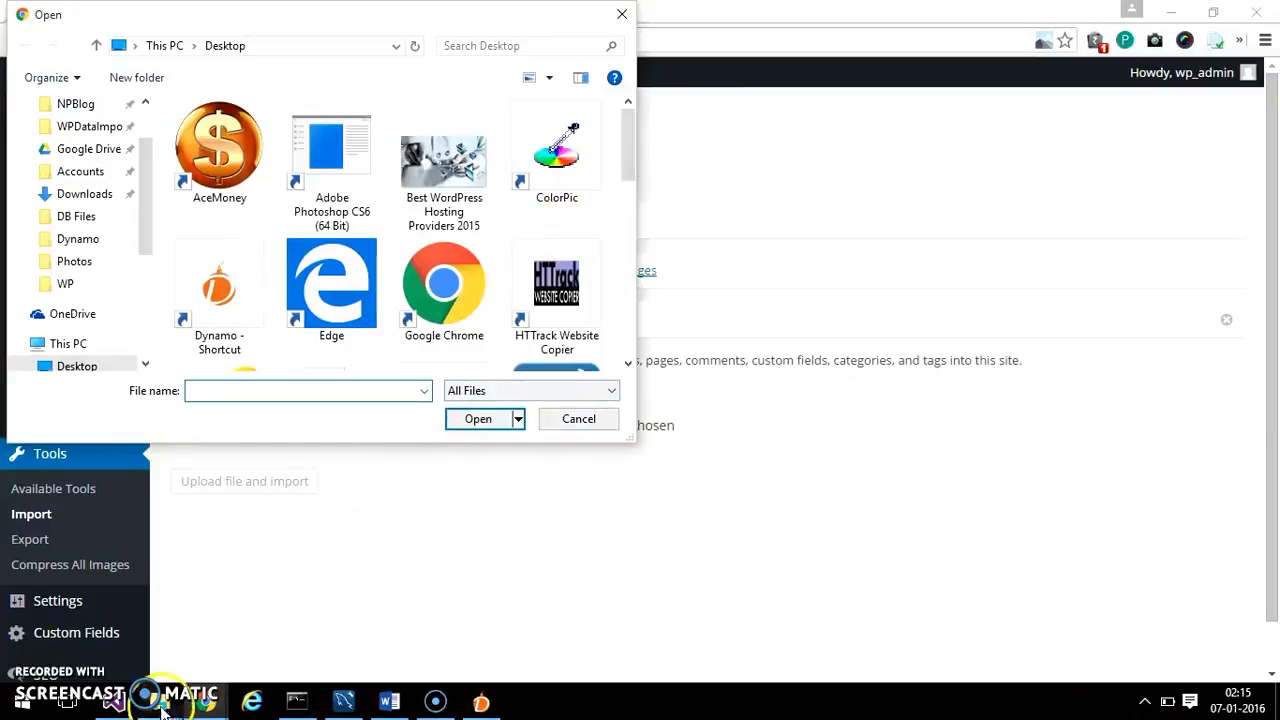
pyautogui.moveTo(160, 700)
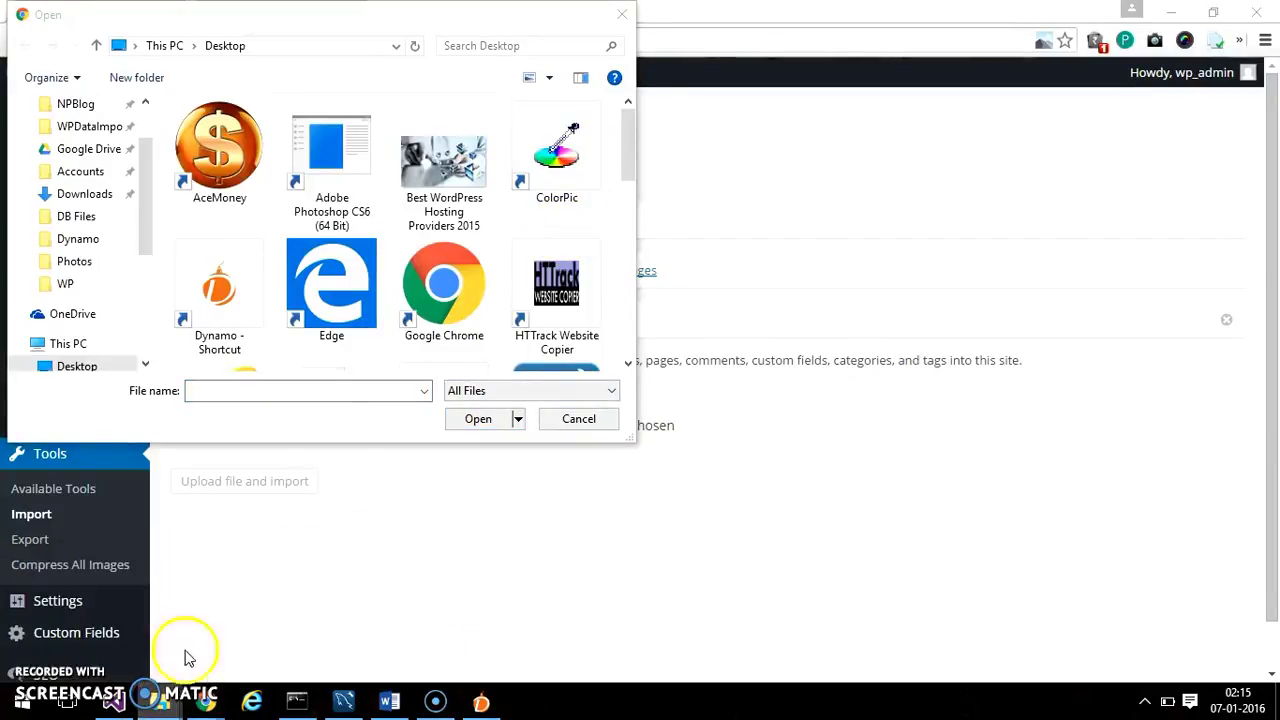
pyautogui.rightClick(175, 702)
pyautogui.click(492, 262)
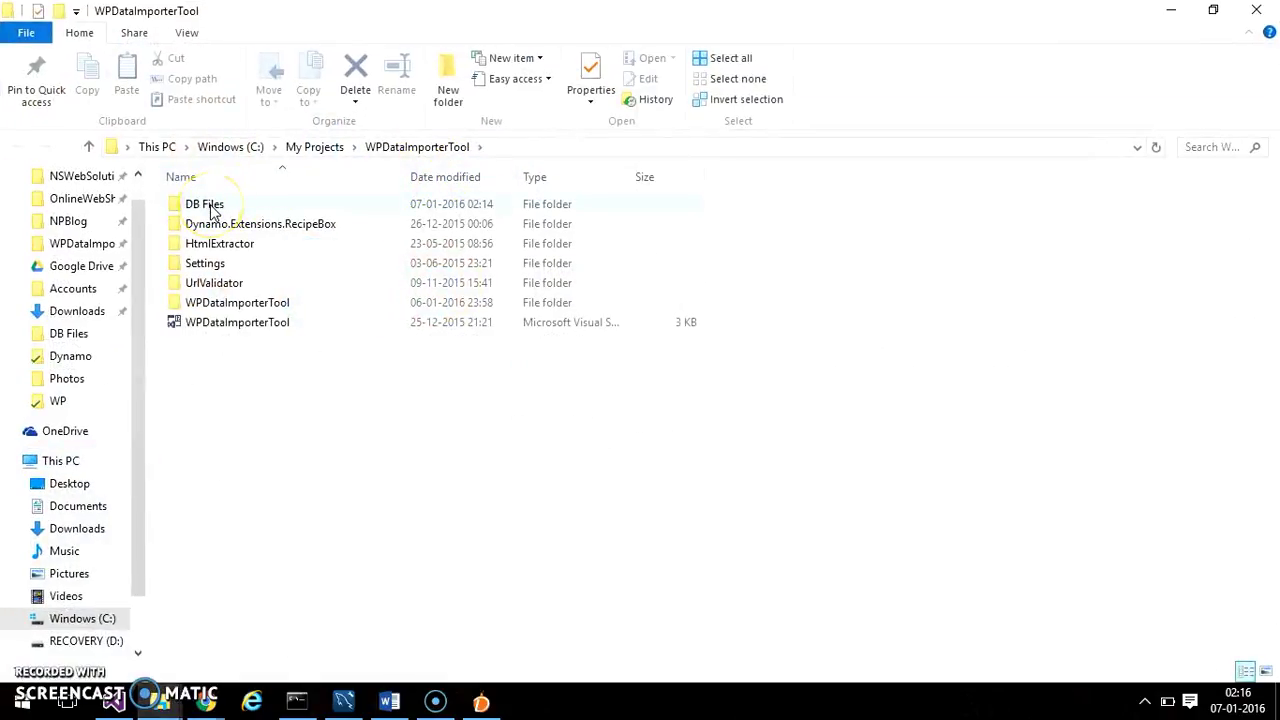
pyautogui.doubleClick(208, 205)
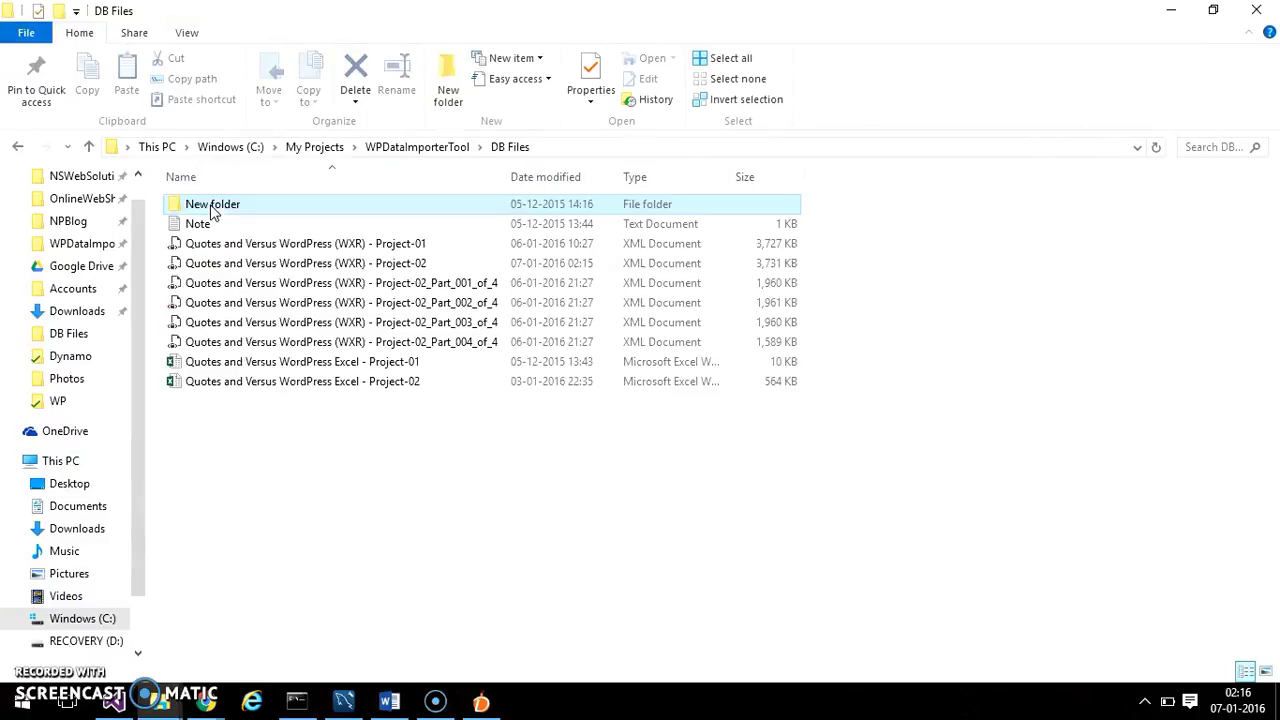
pyautogui.click(614, 150)
pyautogui.hotkey('ctrl', 'c')
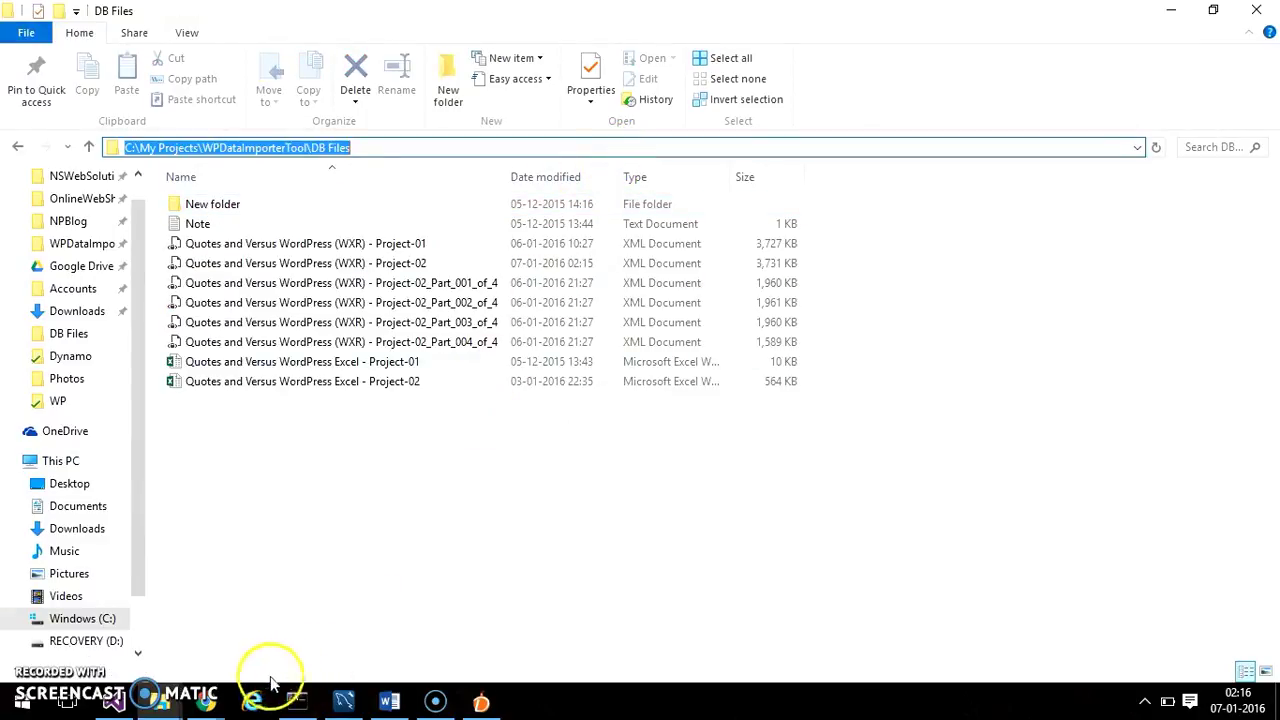
# Return to Chrome and go to the copied DB Files folder path in the file selection dialog.
pyautogui.click(206, 700)
pyautogui.click(207, 643)
pyautogui.hotkey('ctrl', 'v')
pyautogui.click(478, 419)
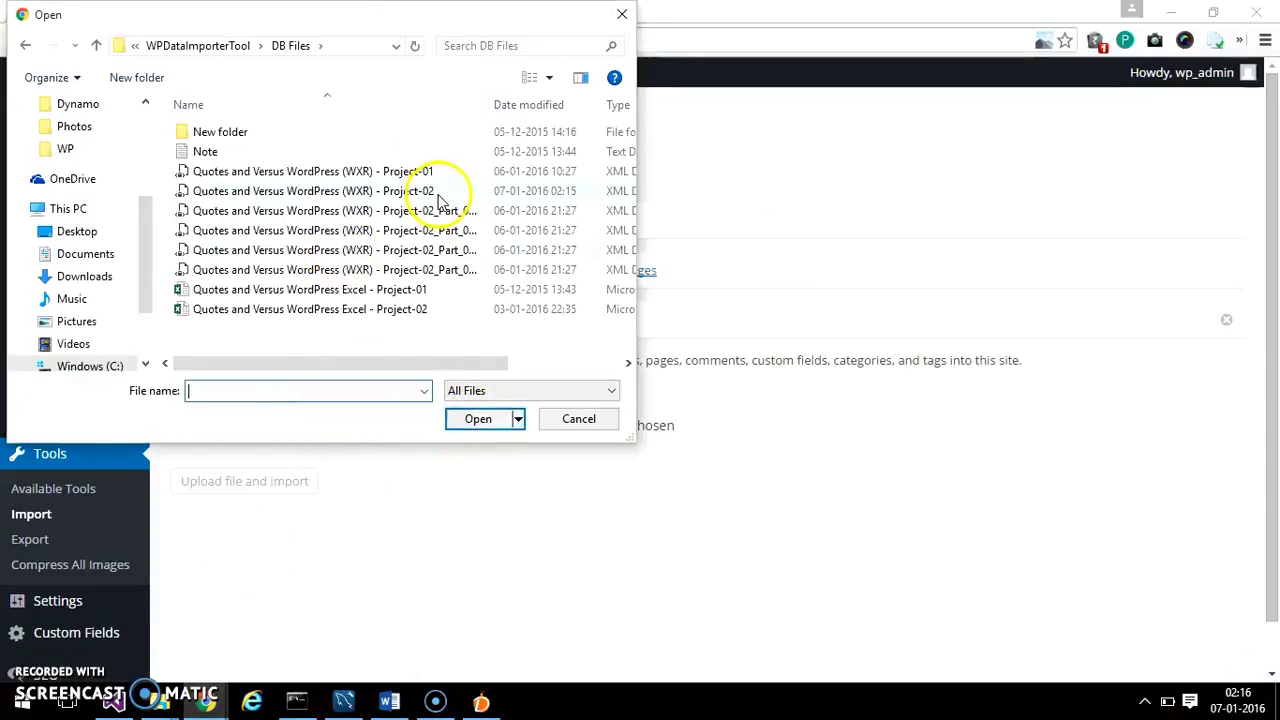
# Sort the files by date modified, choose Quotes and Versus WordPress (WXR) - Project-02, and upload it for import.
pyautogui.click(530, 106)
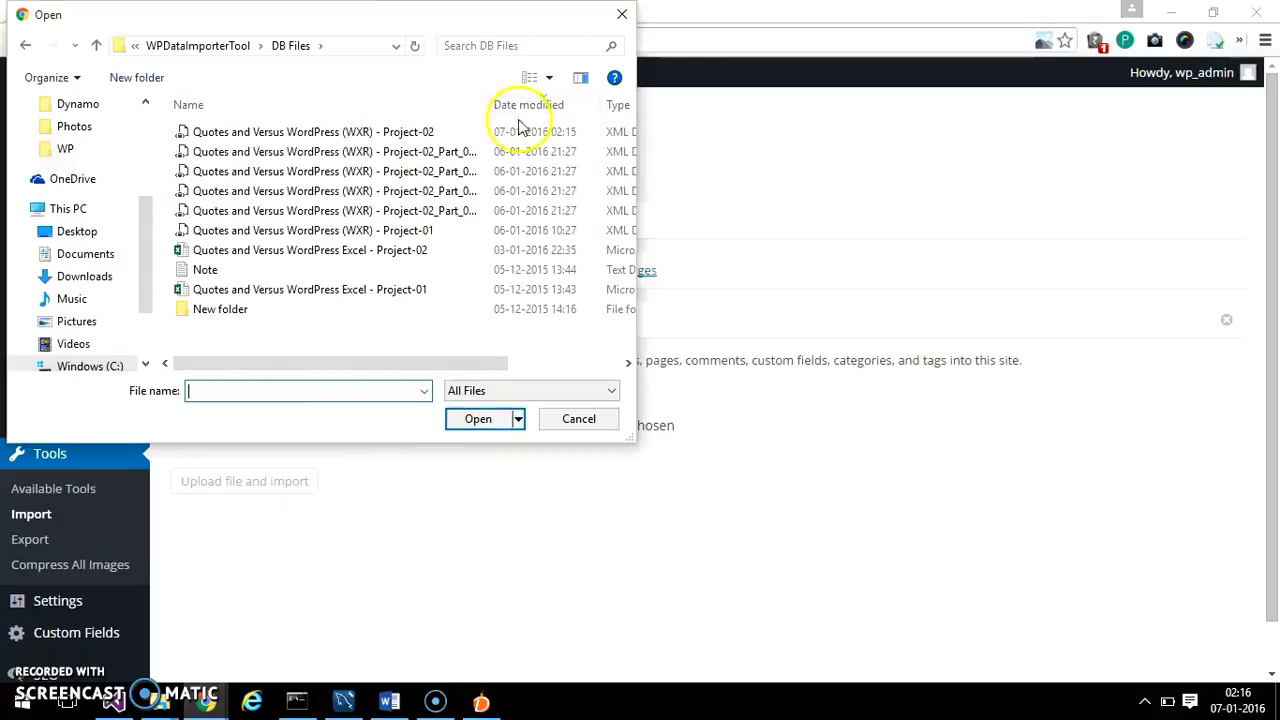
pyautogui.click(408, 131)
pyautogui.click(507, 424)
pyautogui.click(485, 424)
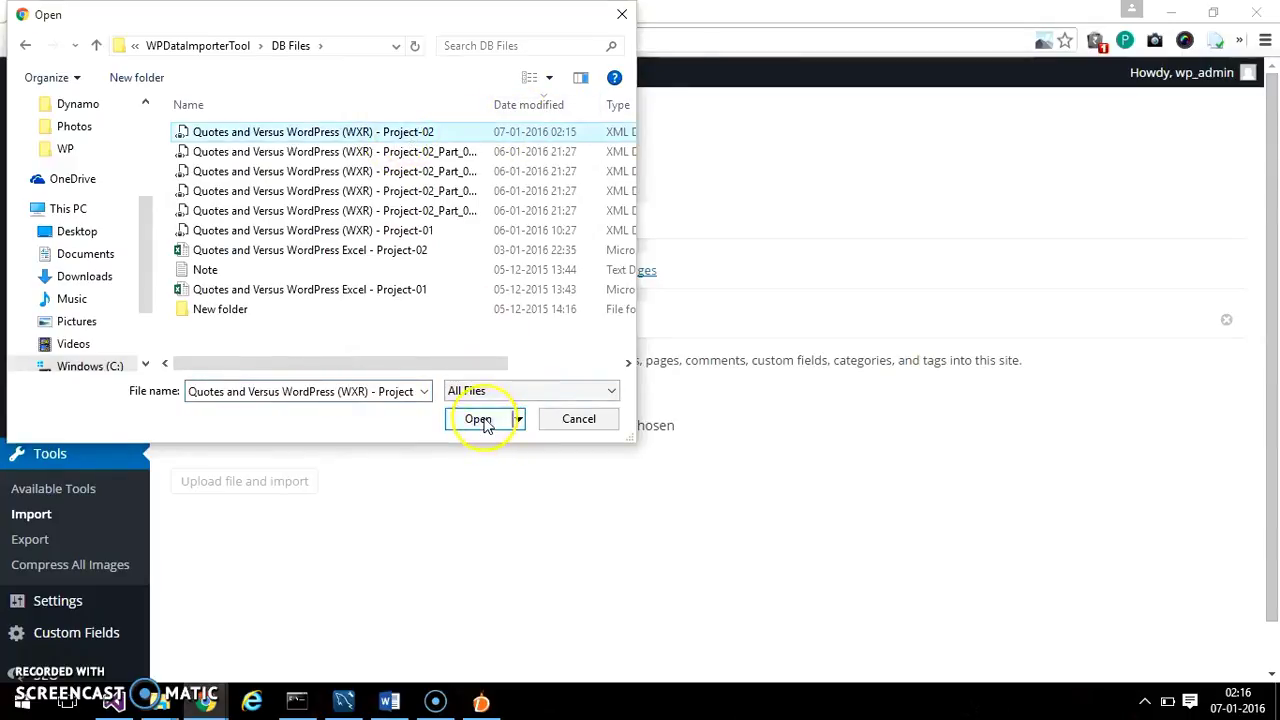
pyautogui.click(485, 424)
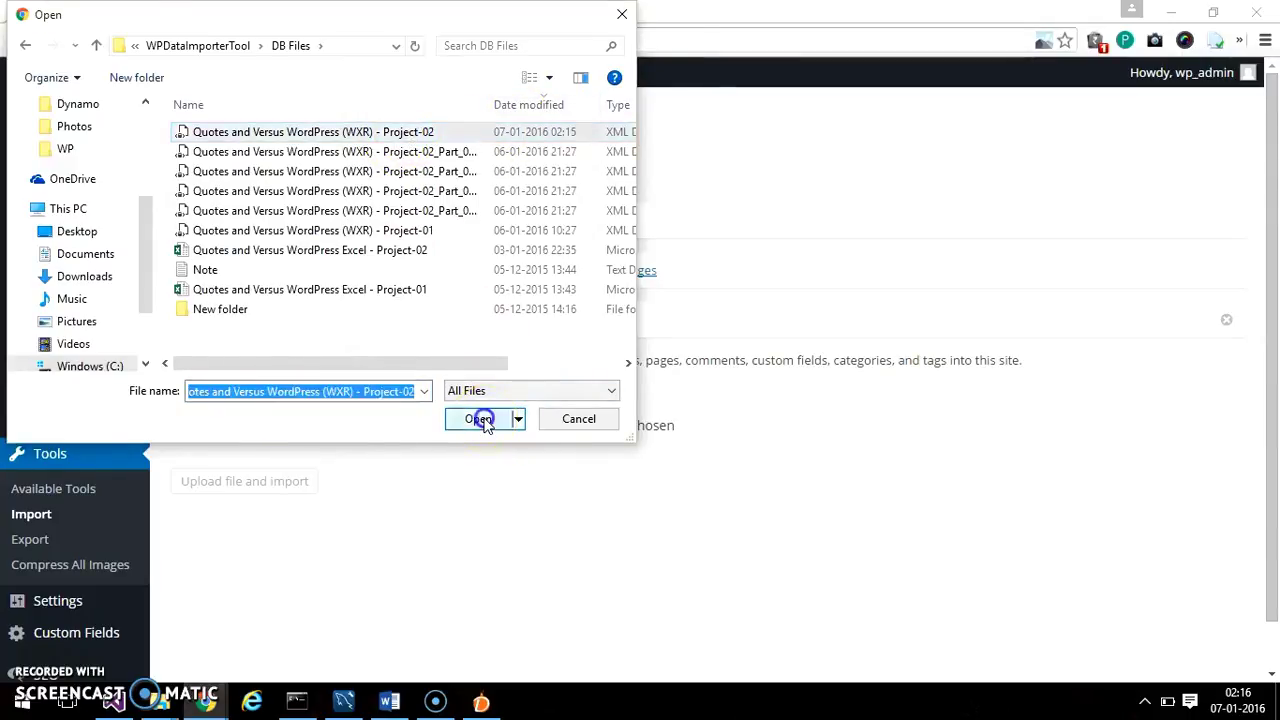
pyautogui.click(230, 490)
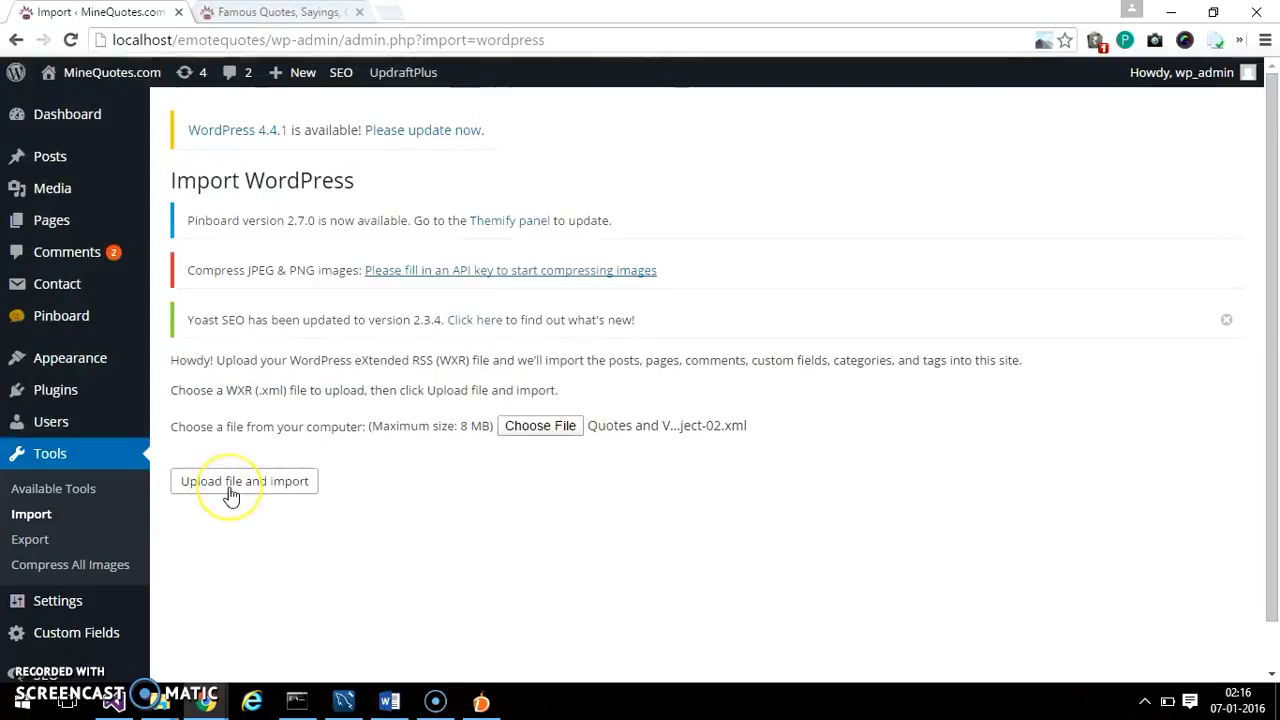
pyautogui.click(230, 490)
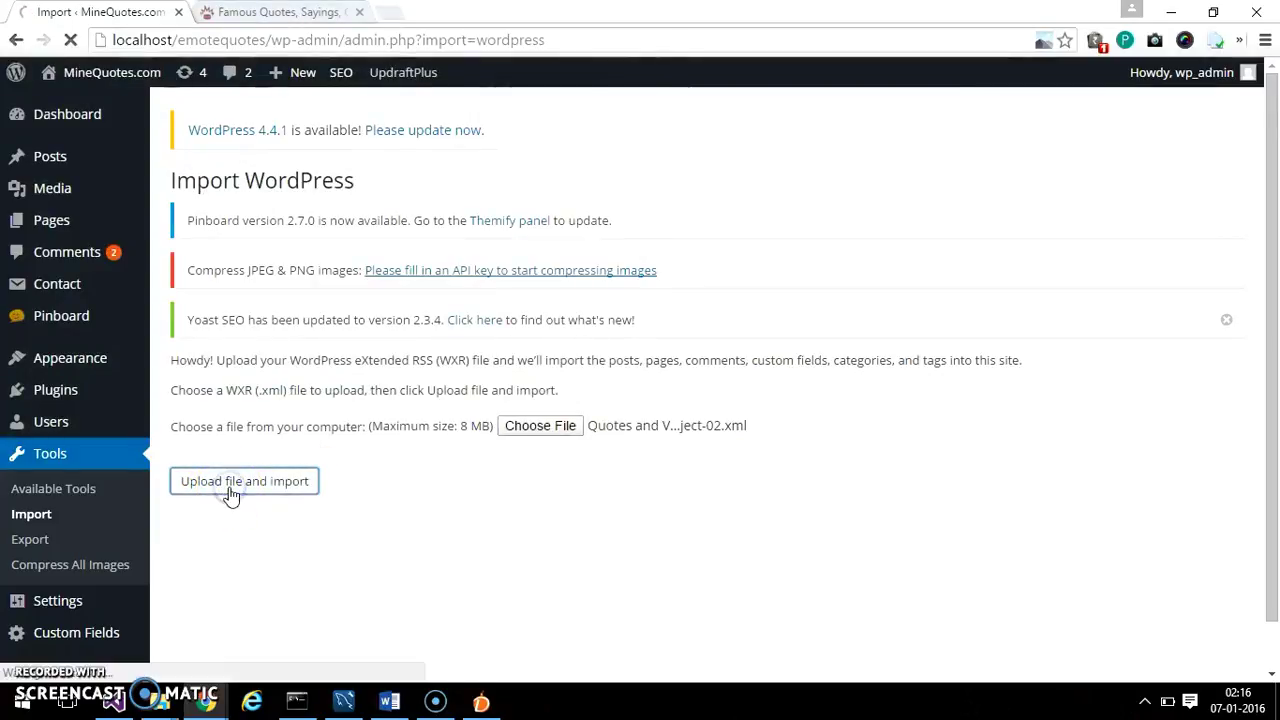
# Assign the imported posts to the existing user wp_admin and submit the import.
pyautogui.click(415, 520)
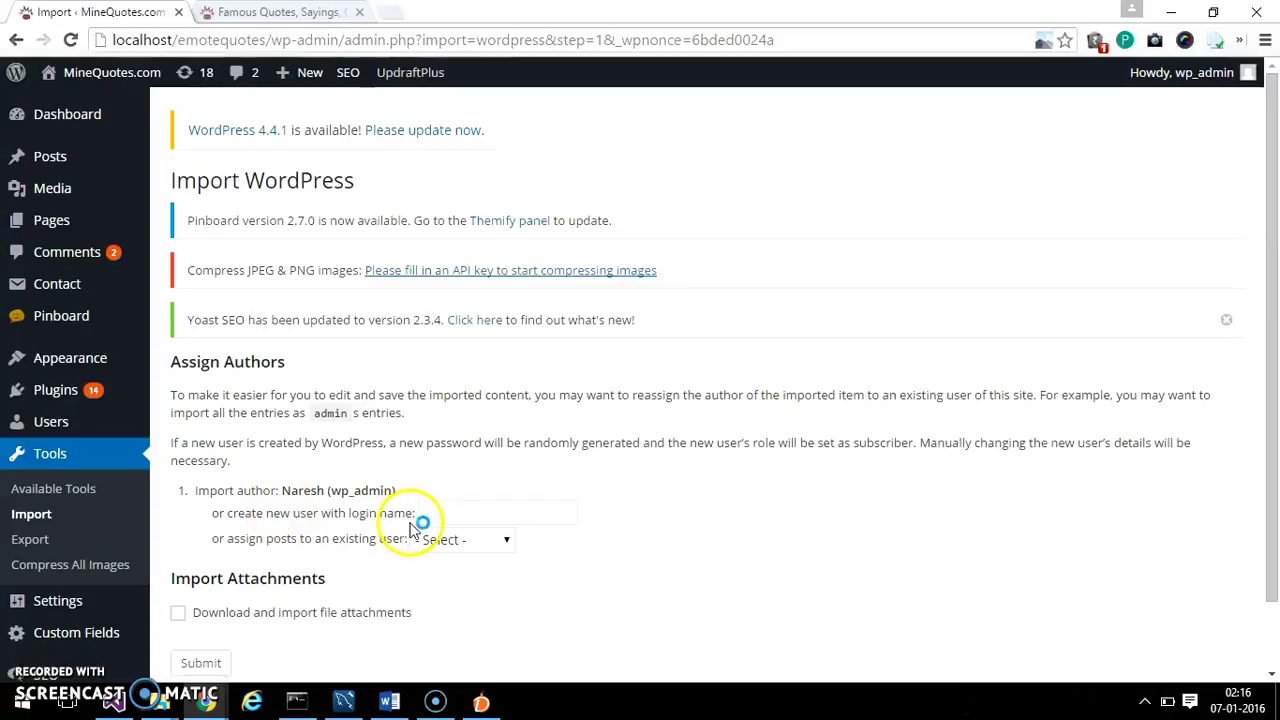
pyautogui.click(470, 552)
pyautogui.click(450, 599)
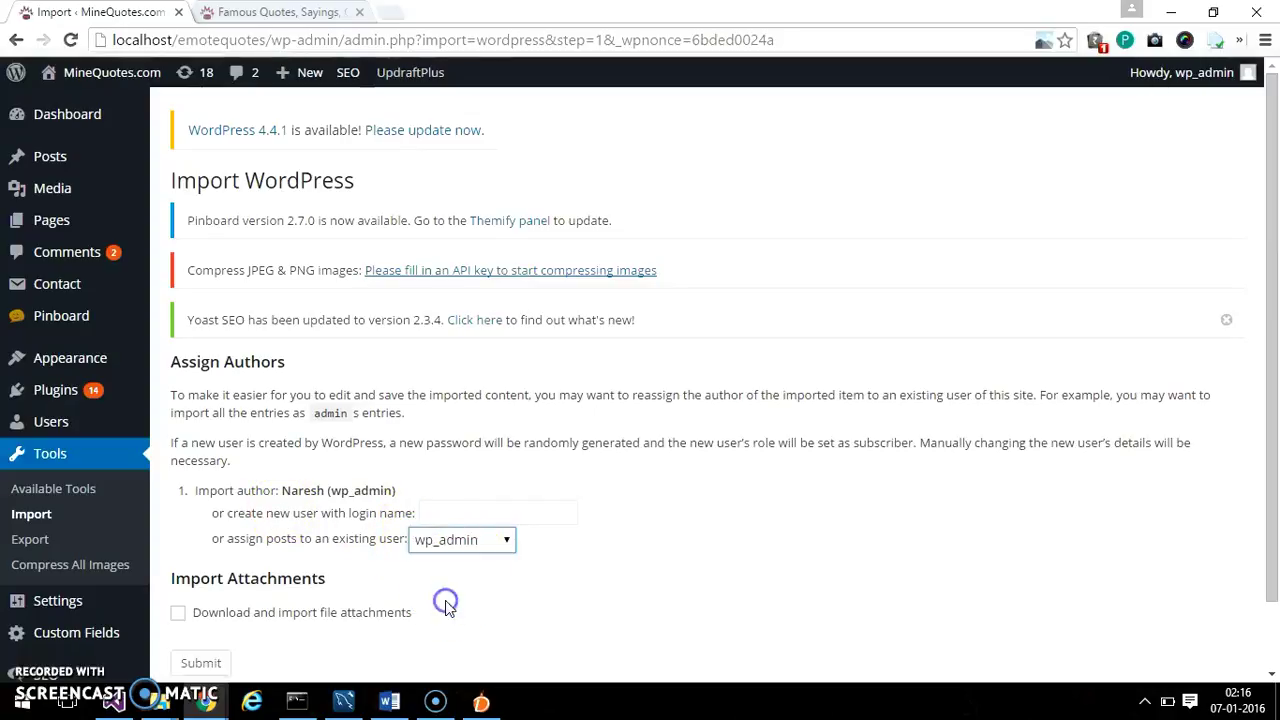
pyautogui.scroll(-1, 448, 608)
pyautogui.click(203, 590)
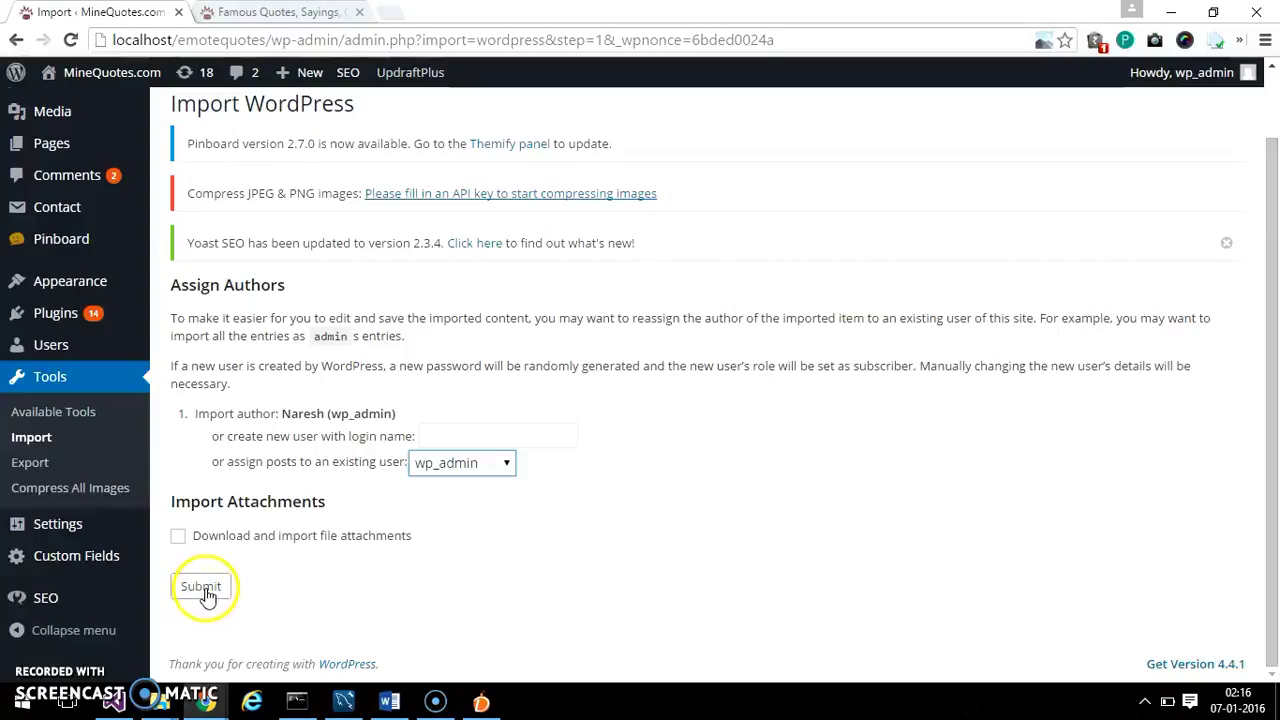
pyautogui.click(178, 540)
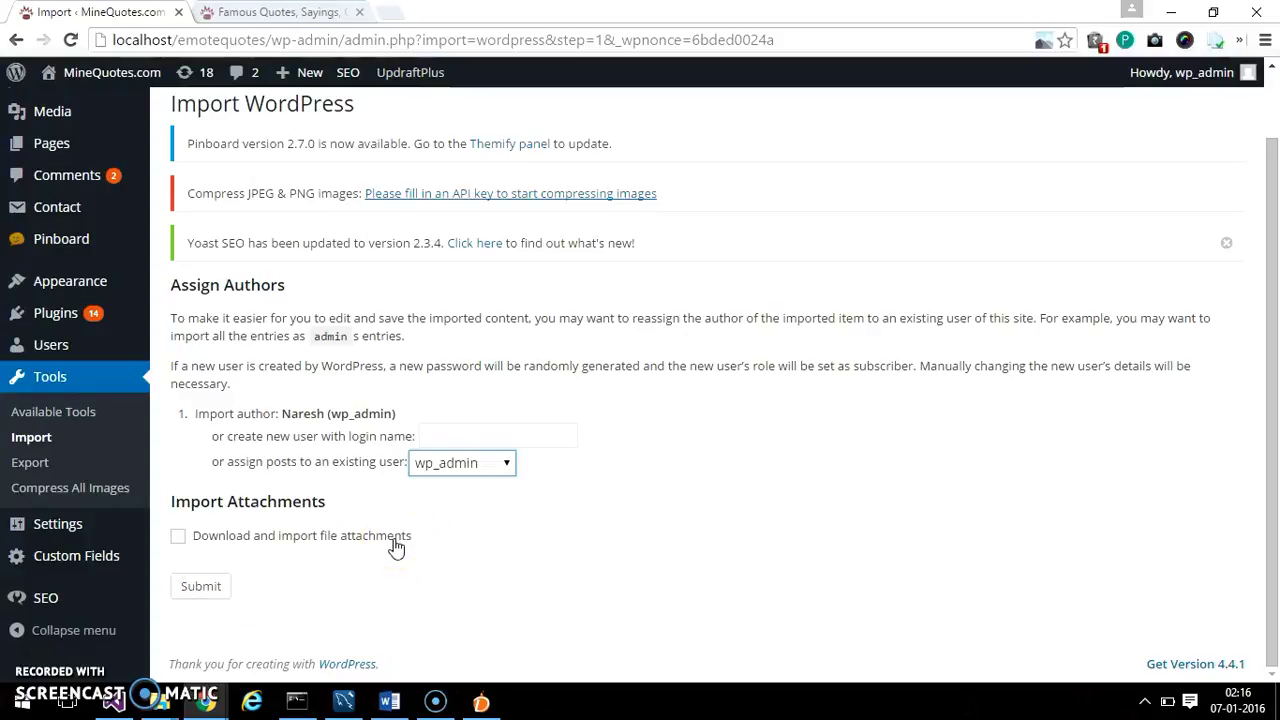
pyautogui.click(203, 590)
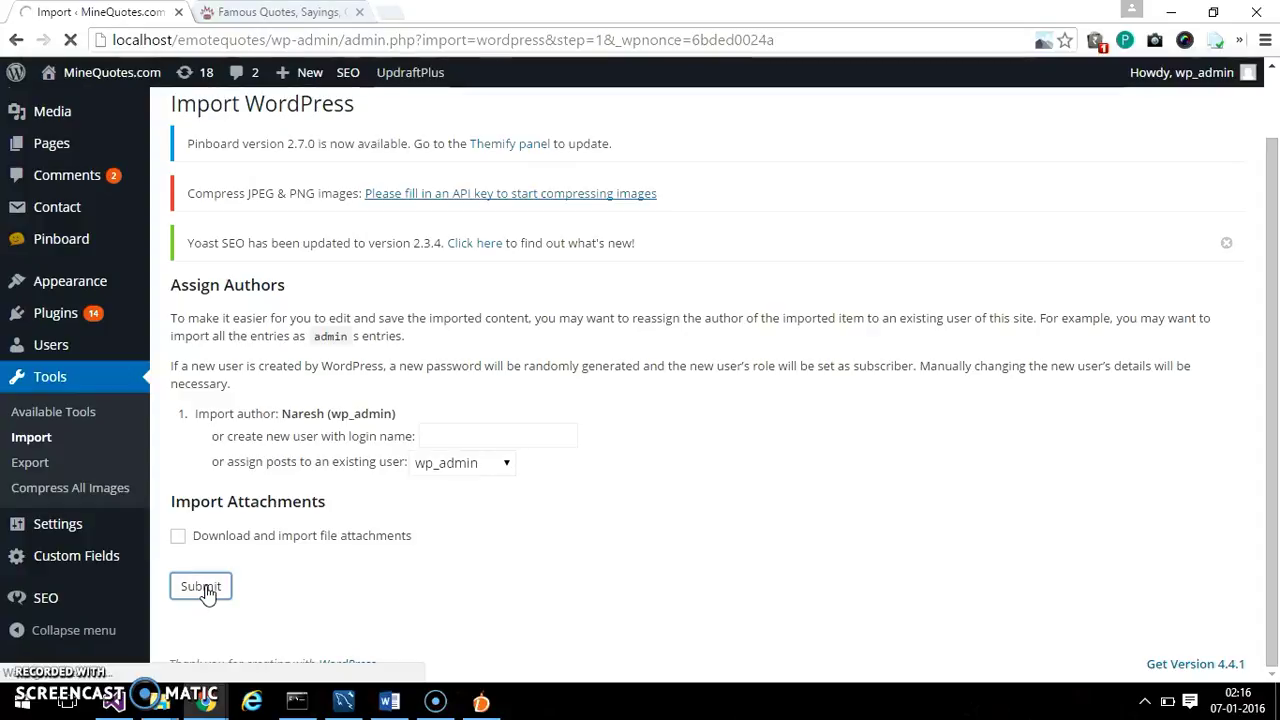
# Switch to MySQL Workbench and rerun the post count query several times to monitor the import progress.
pyautogui.moveTo(343, 703)
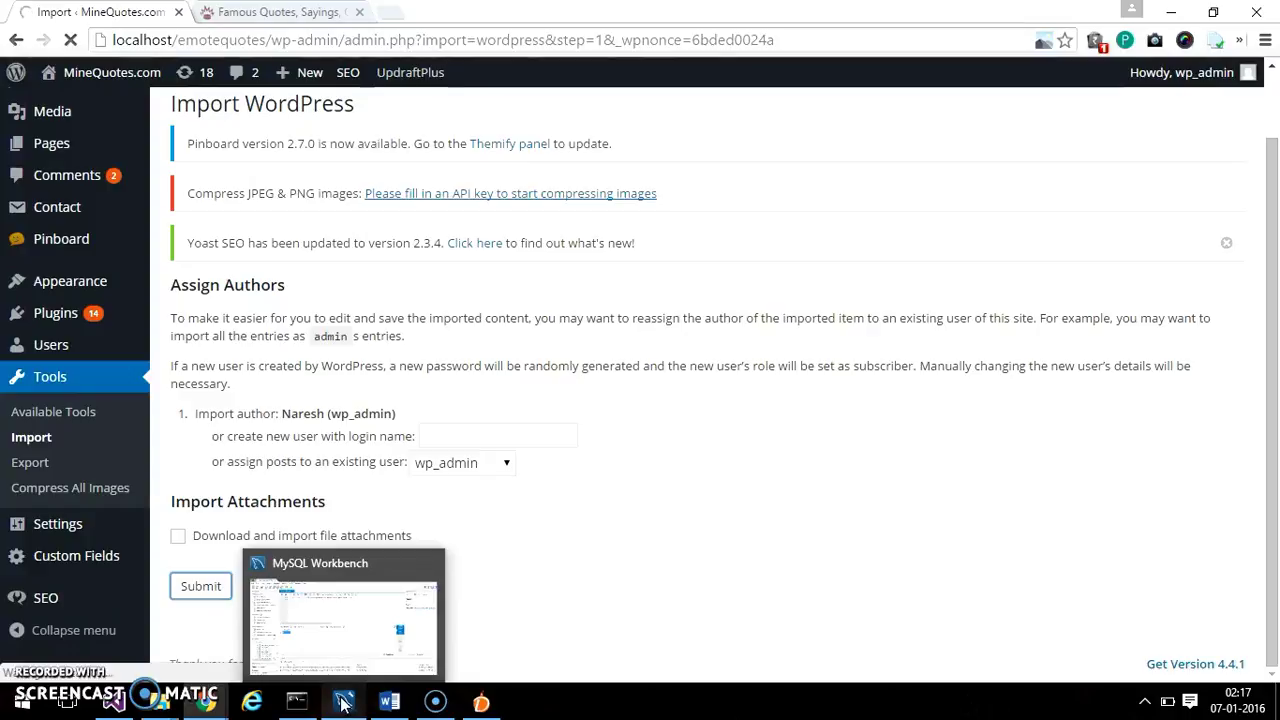
pyautogui.click(343, 703)
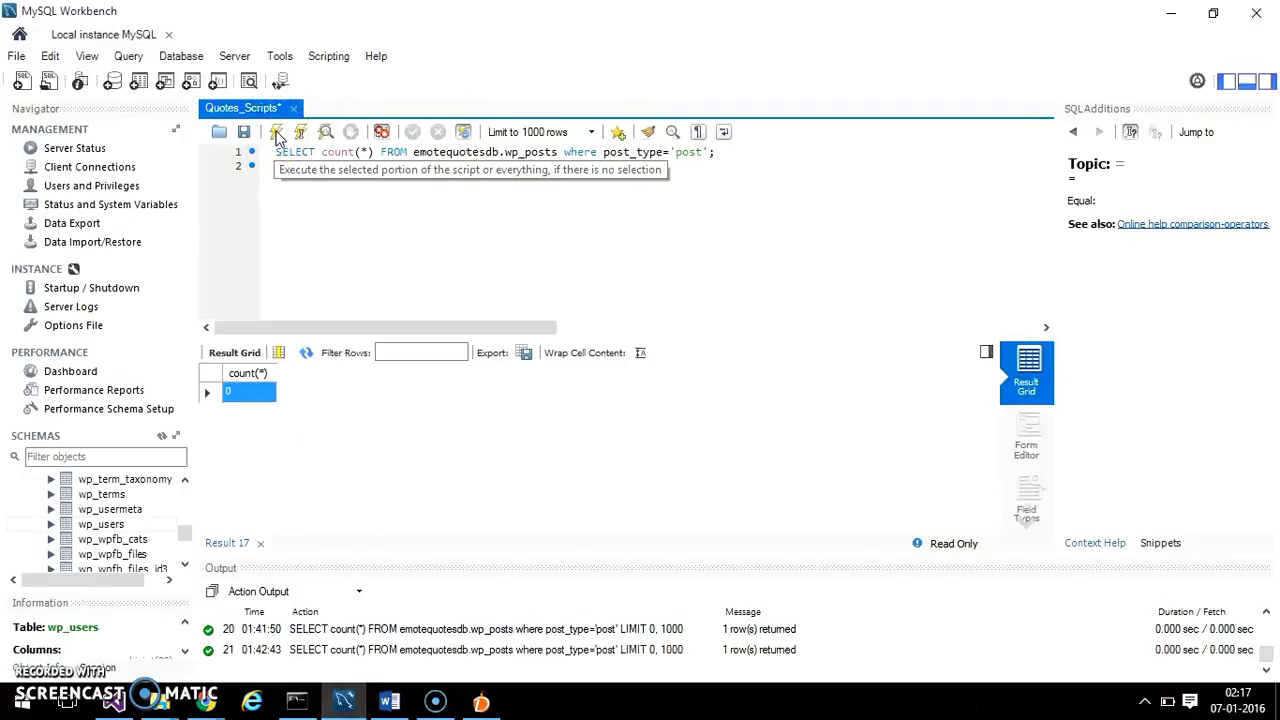
pyautogui.click(277, 133)
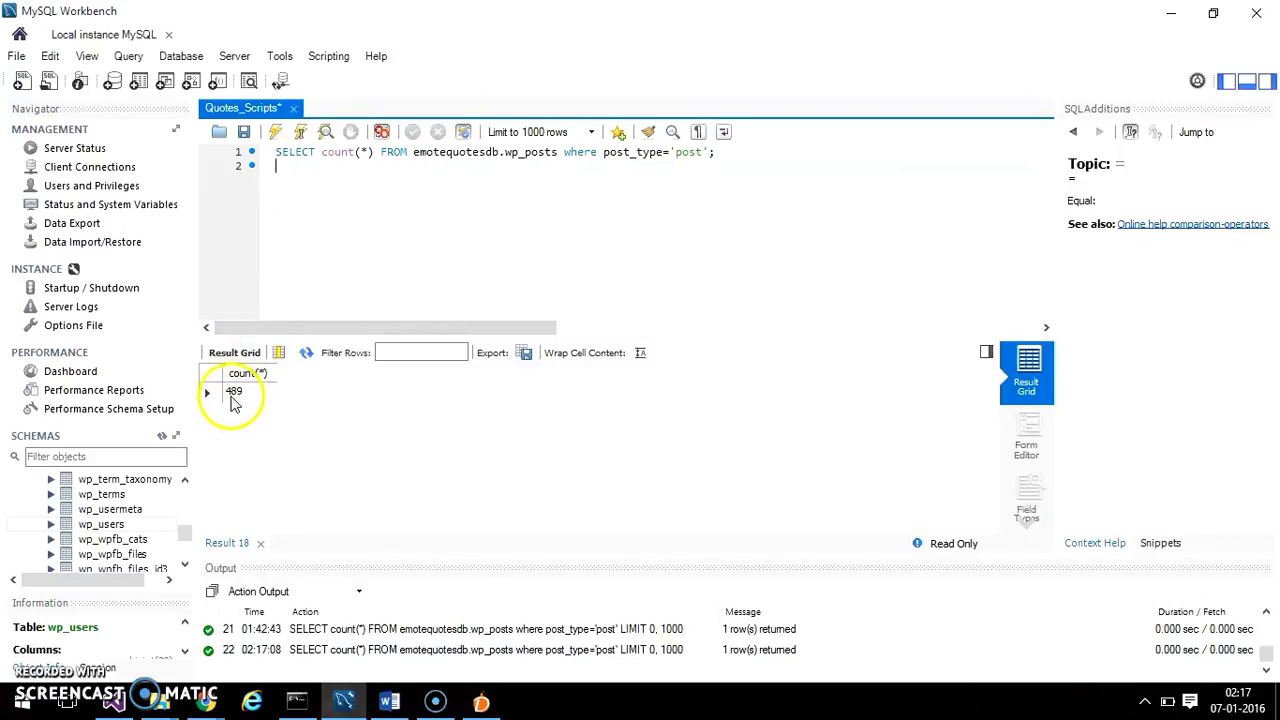
pyautogui.click(276, 133)
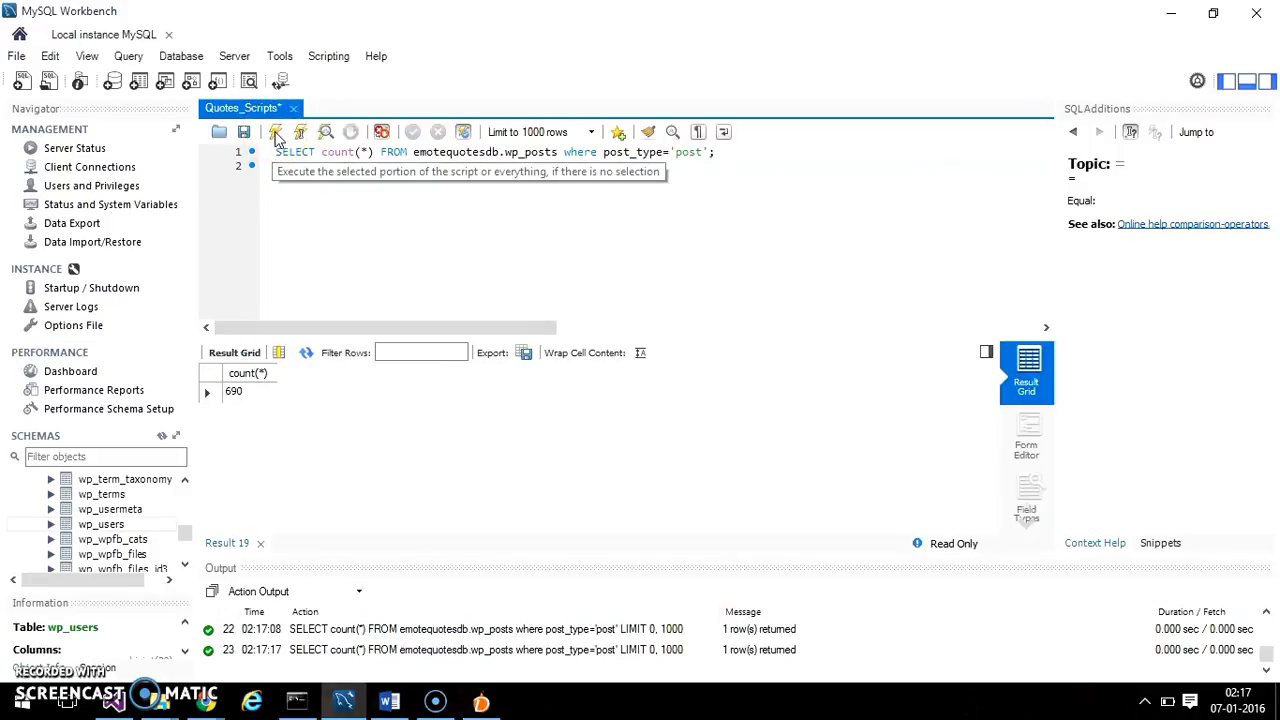
pyautogui.click(276, 133)
pyautogui.click(276, 133)
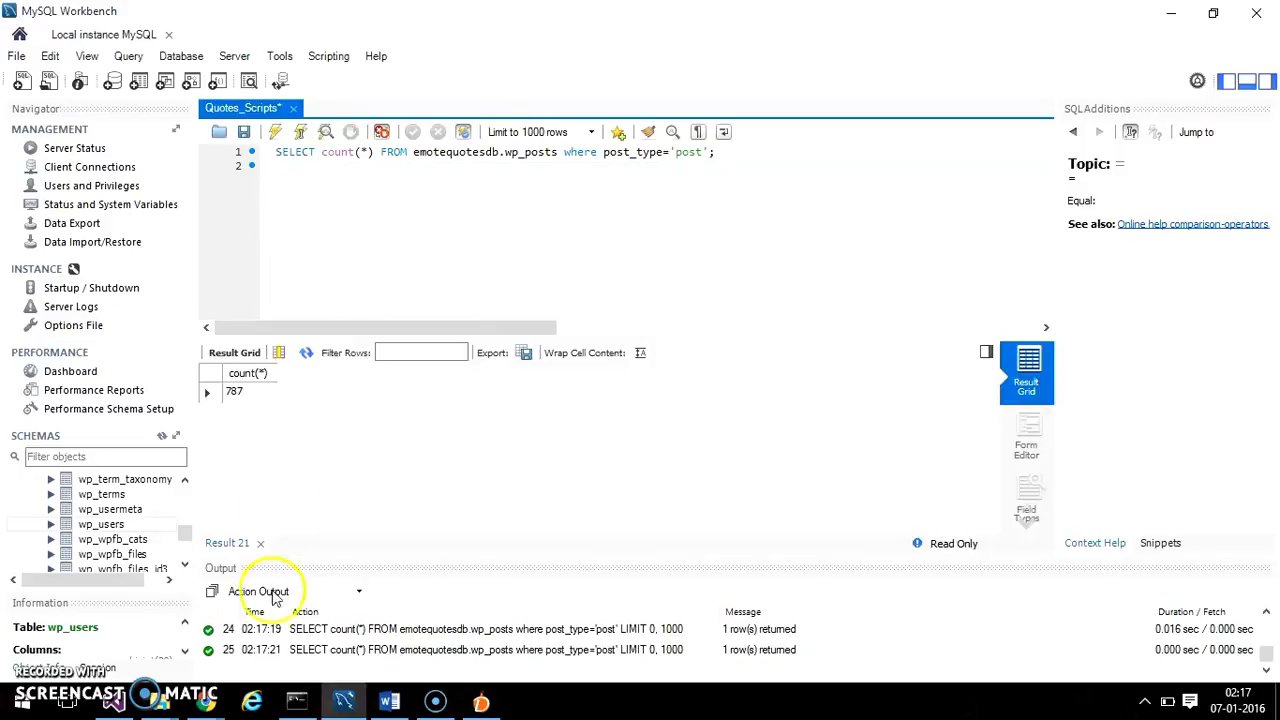
# Switch to the MineQuotes front page in Chrome, reload it, dismiss the mailing list pop-up, and examine the imported quote posts.
pyautogui.moveTo(205, 705)
pyautogui.click(160, 634)
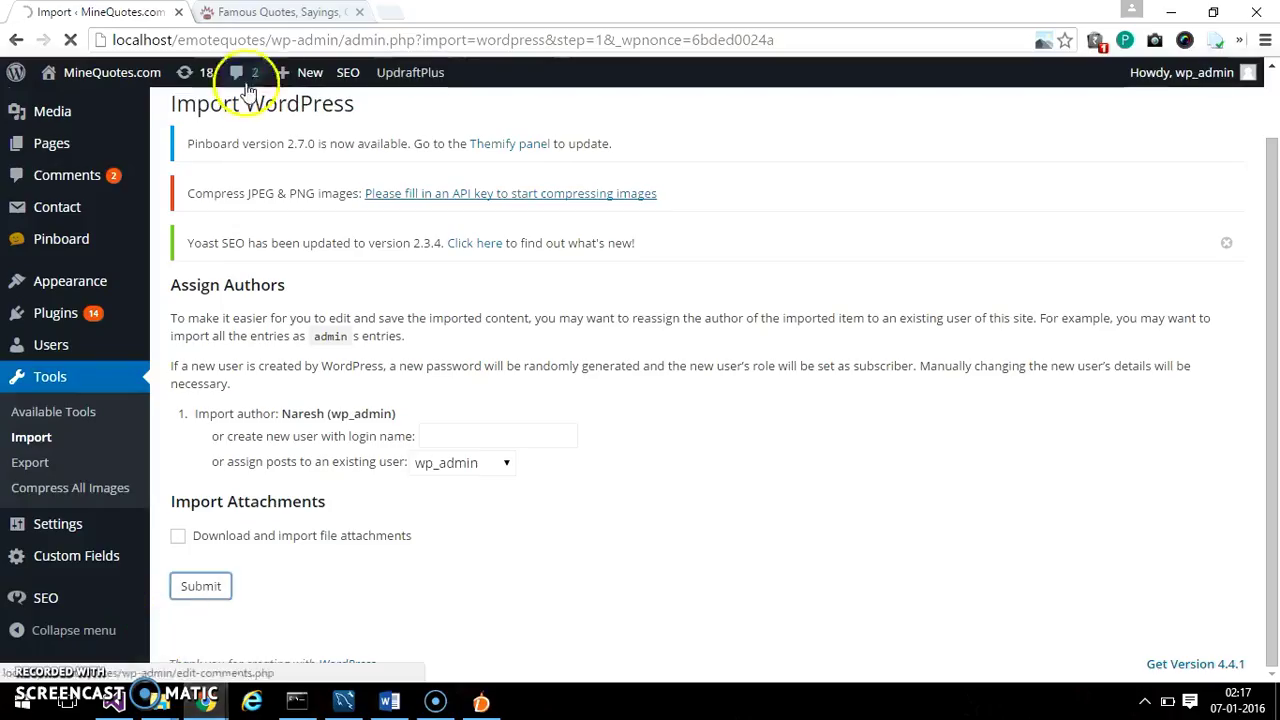
pyautogui.click(280, 12)
pyautogui.moveTo(147, 90)
pyautogui.press('F5')
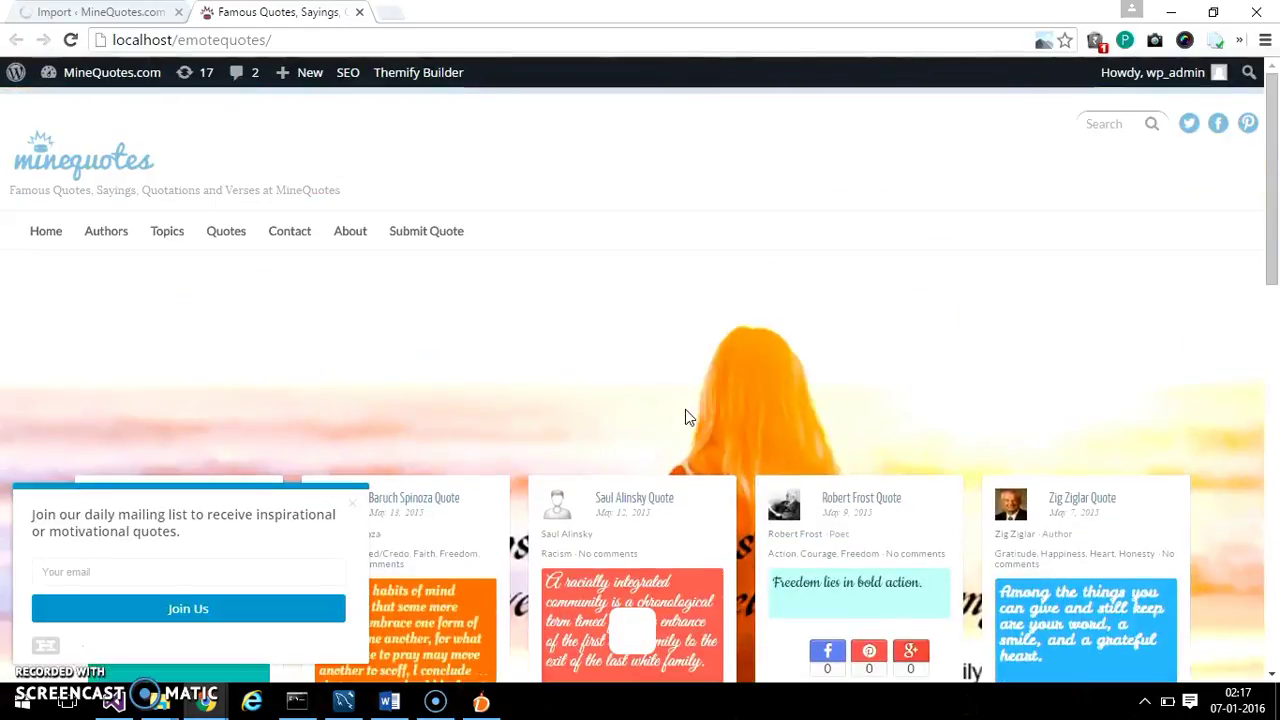
pyautogui.click(352, 503)
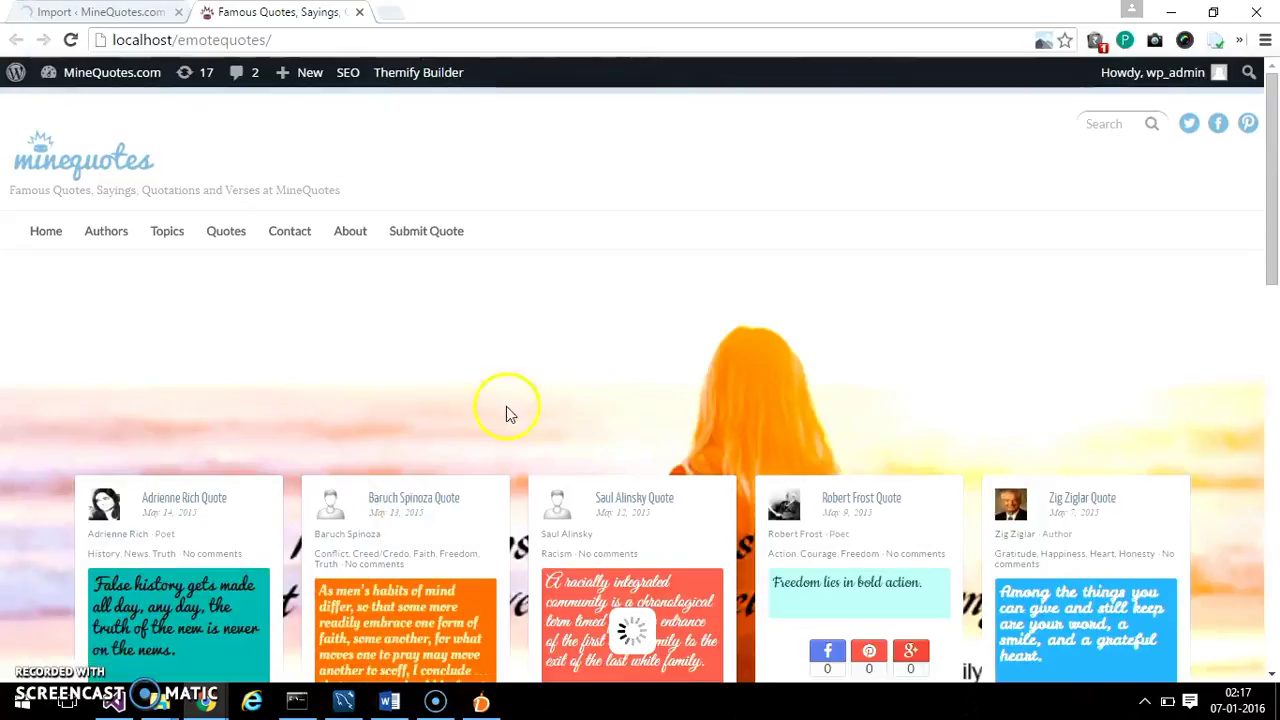
pyautogui.scroll(-4, 552, 390)
pyautogui.scroll(-6, 552, 390)
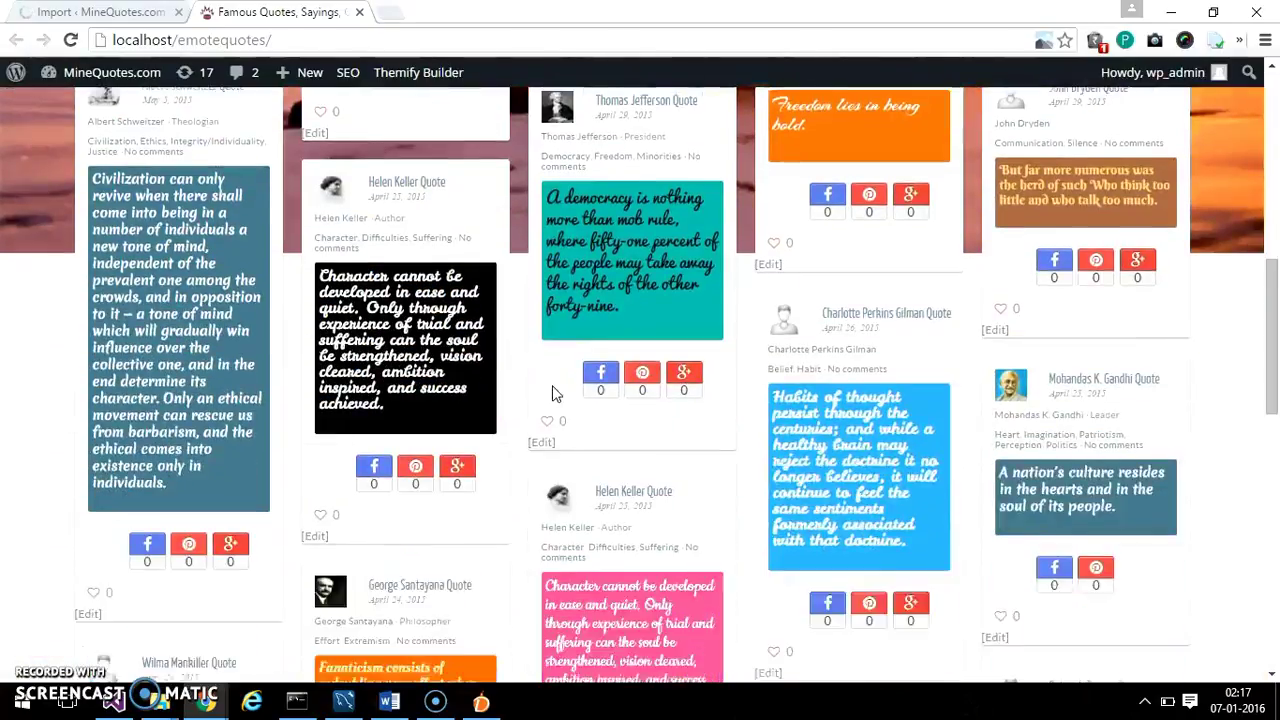